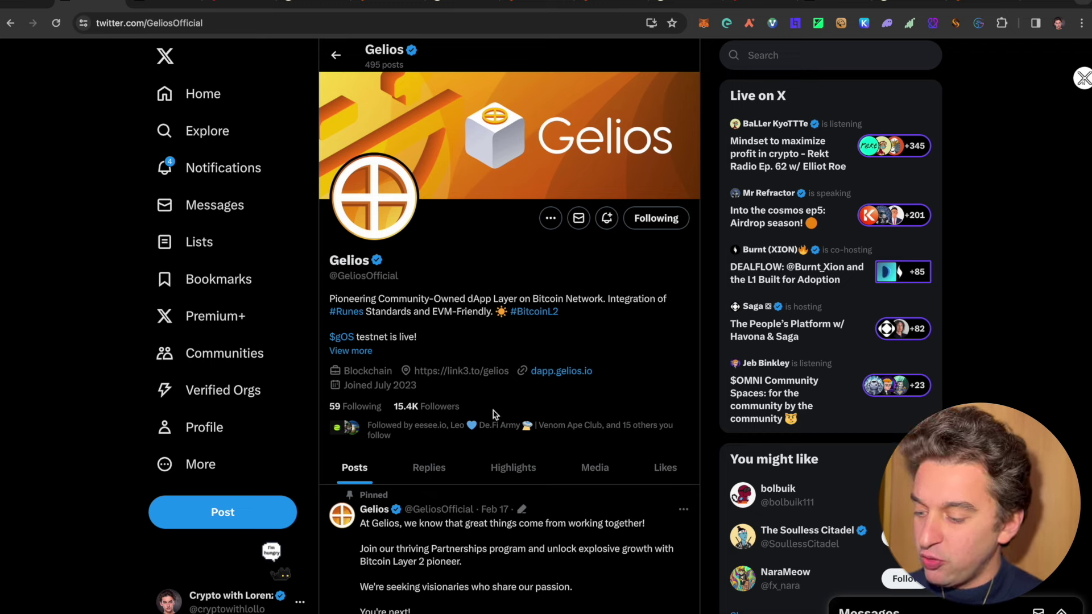
Highlight the Gelios profile's 15.4K followers count, then scroll down to the pinned post
left_click_drag(462, 408, 400, 403)
left_click(477, 403)
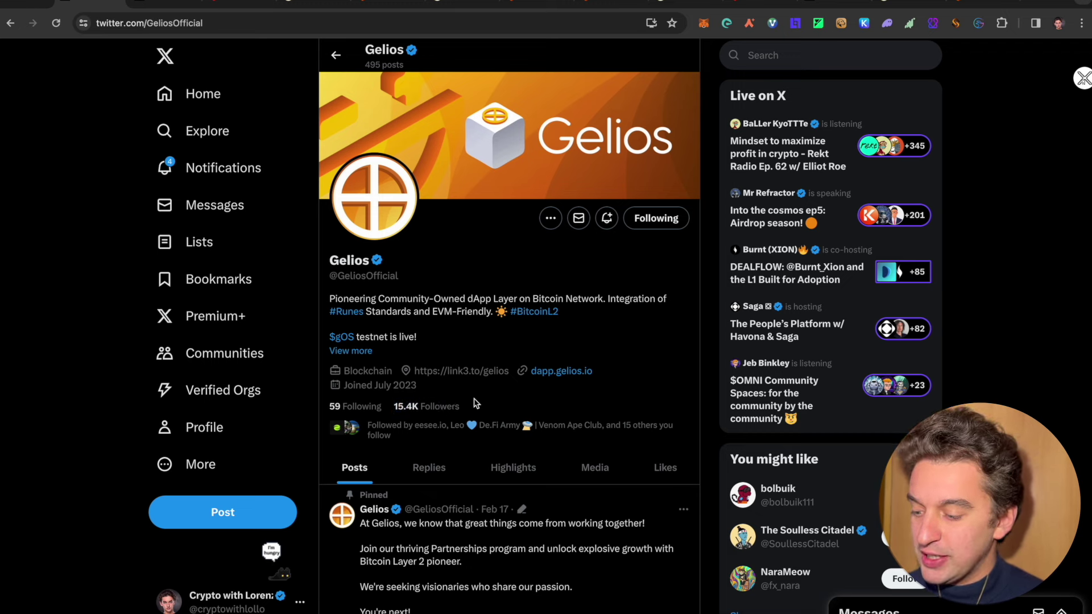
scroll(435, 393, "down", 6)
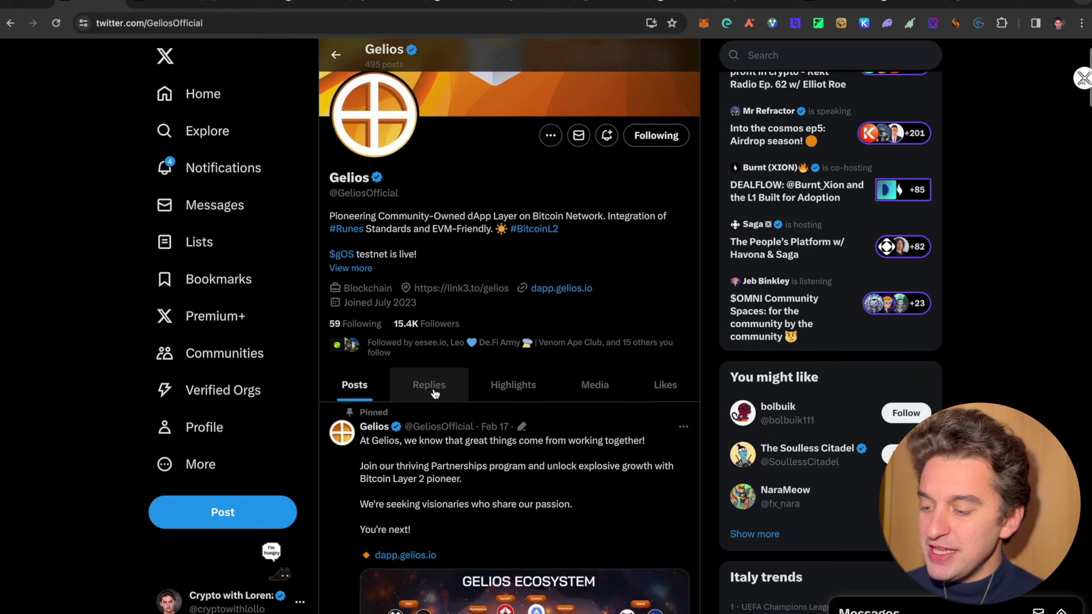
View the Gelios Ecosystem image full size, then visit the Gelity profile and the 'Connect to Gelios Network' docs
left_click(467, 413)
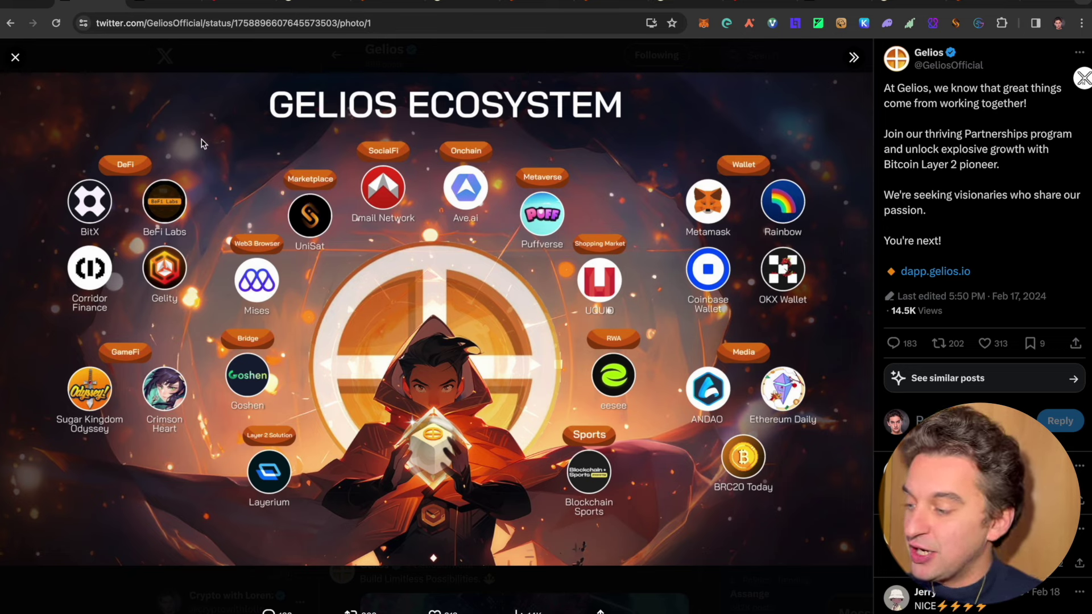
left_click(15, 57)
left_click(151, 4)
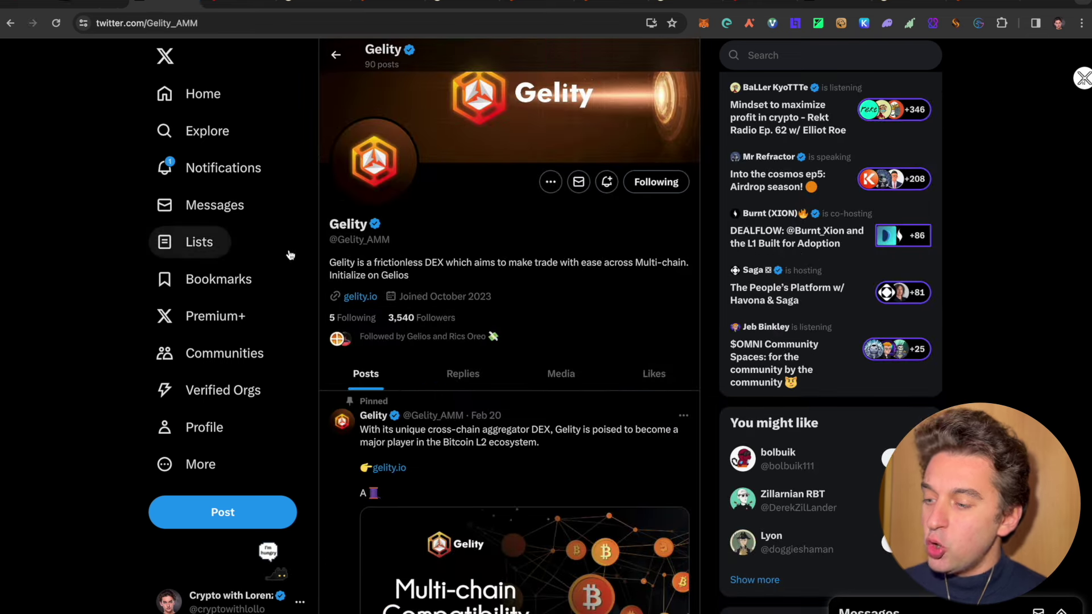
scroll(273, 245, "up", 1)
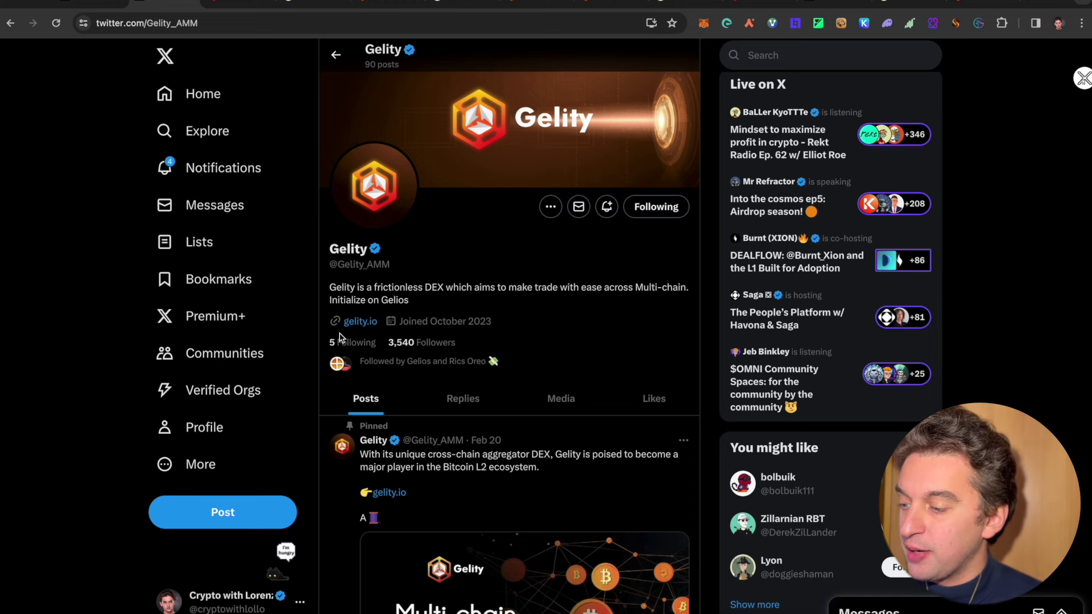
left_click(284, 6)
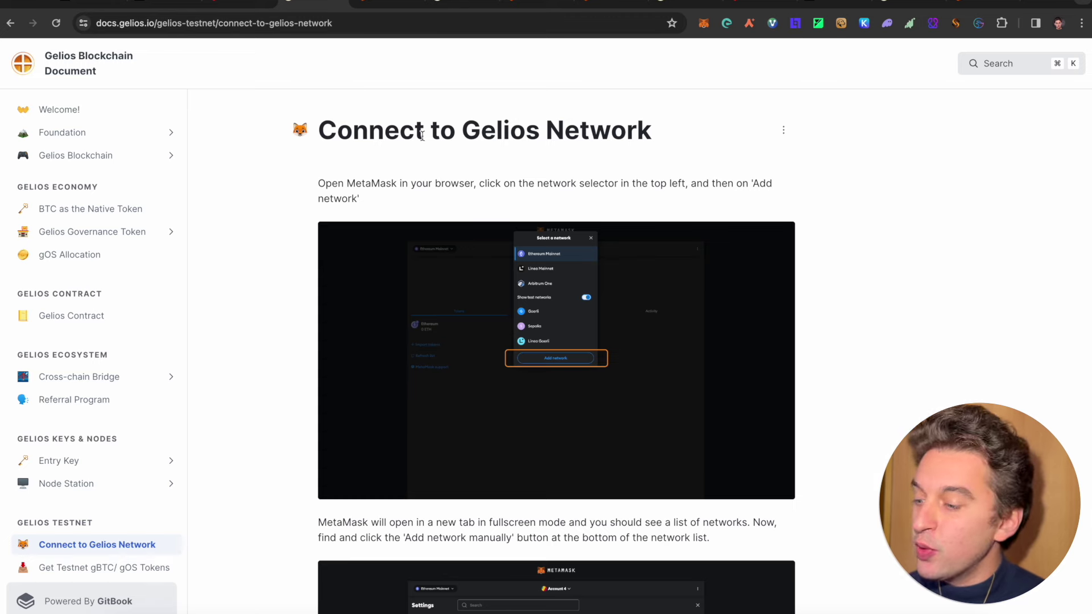
Reach MetaMask's 'Aggiungi una rete' page through Impostazioni > Reti
scroll(453, 151, "down", 2)
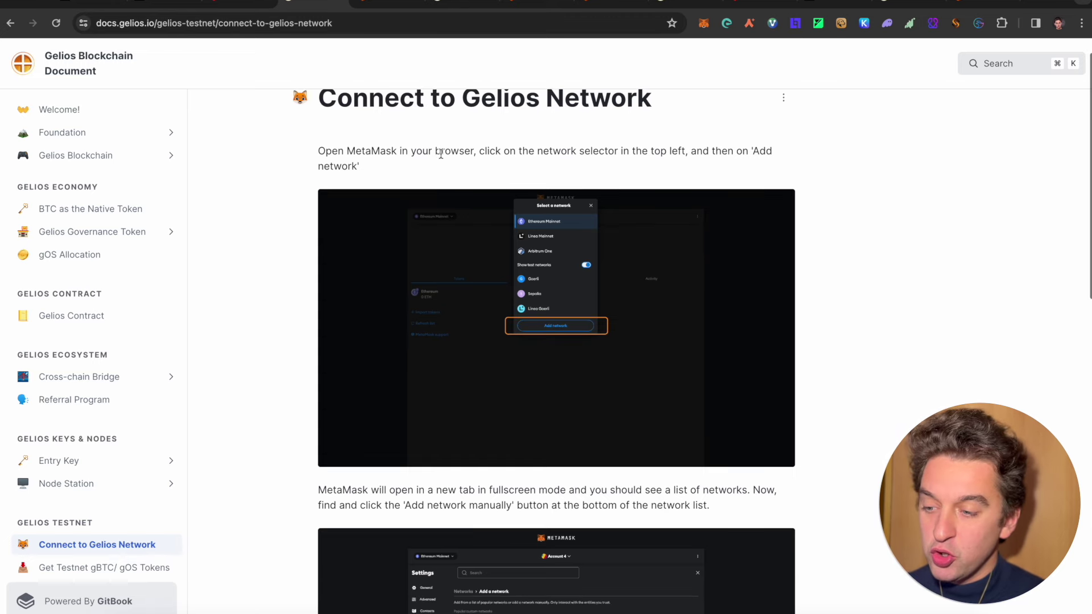
scroll(425, 286, "up", 2)
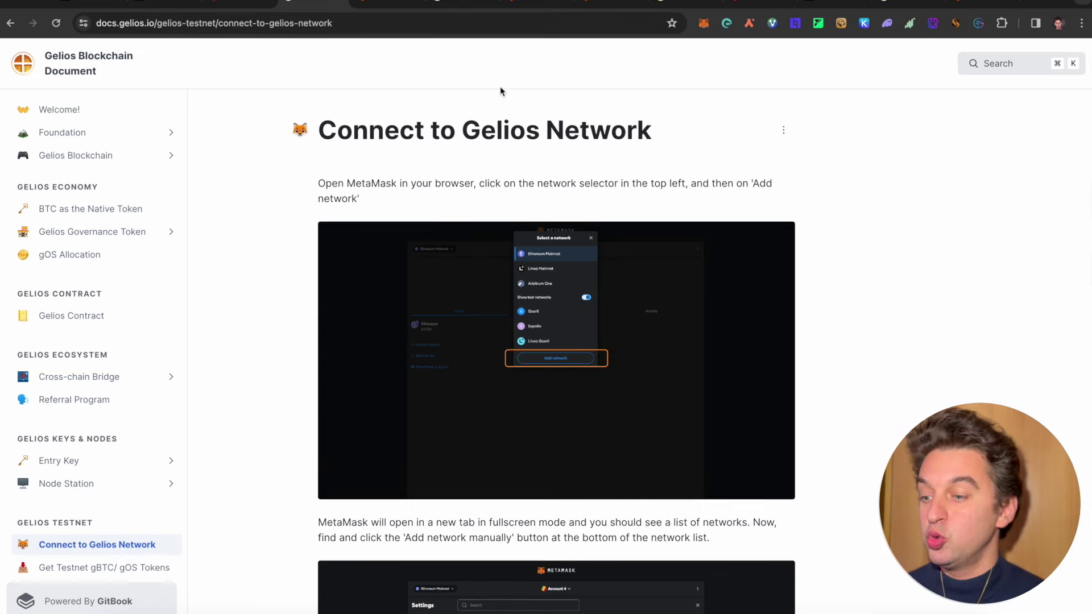
left_click(704, 24)
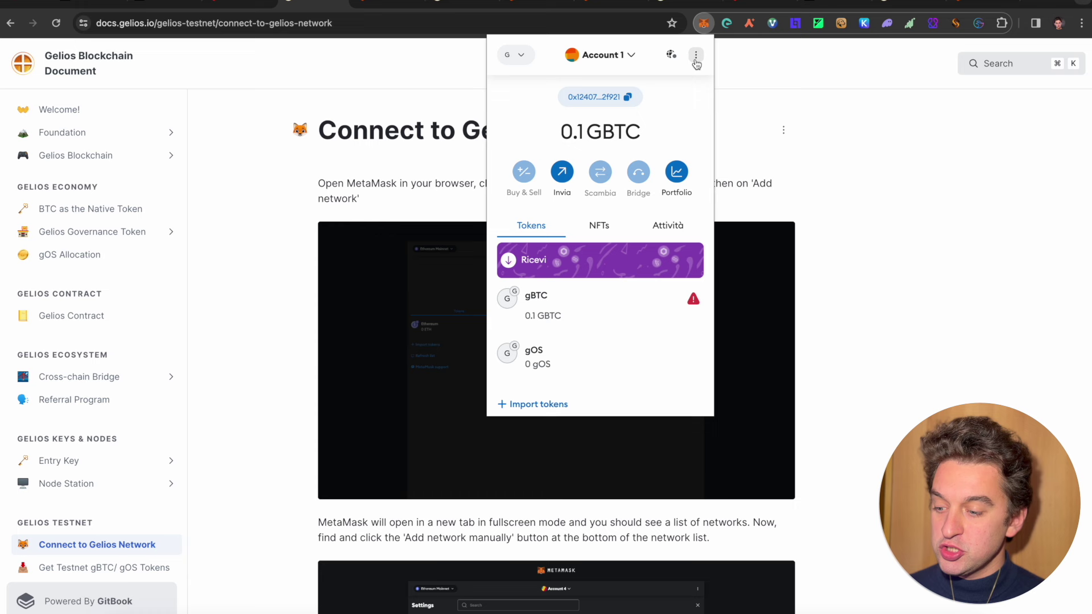
left_click(696, 55)
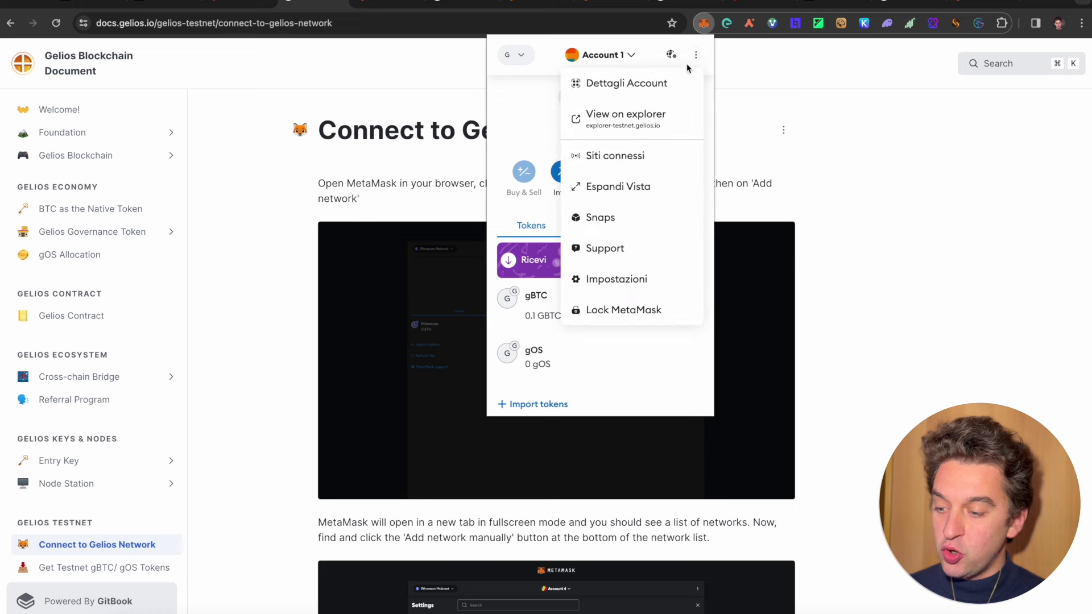
left_click(620, 282)
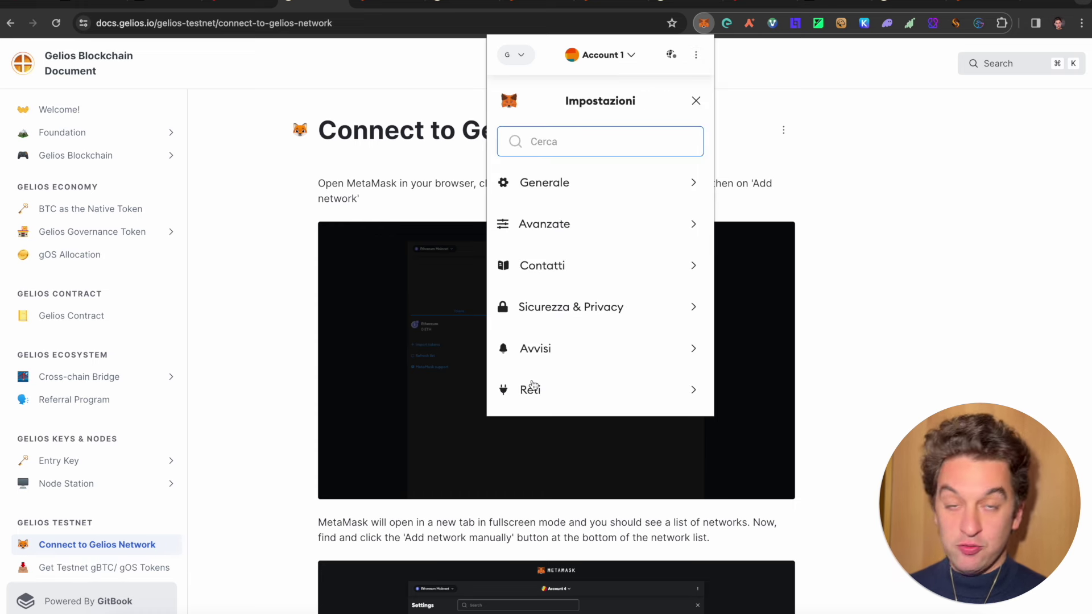
scroll(547, 375, "down", 3)
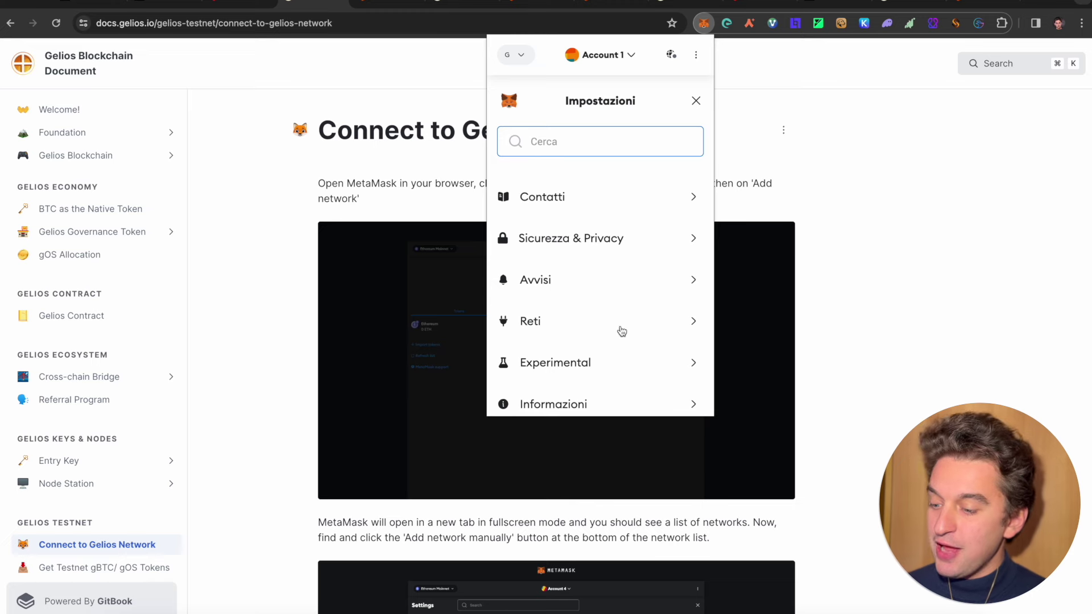
left_click(566, 325)
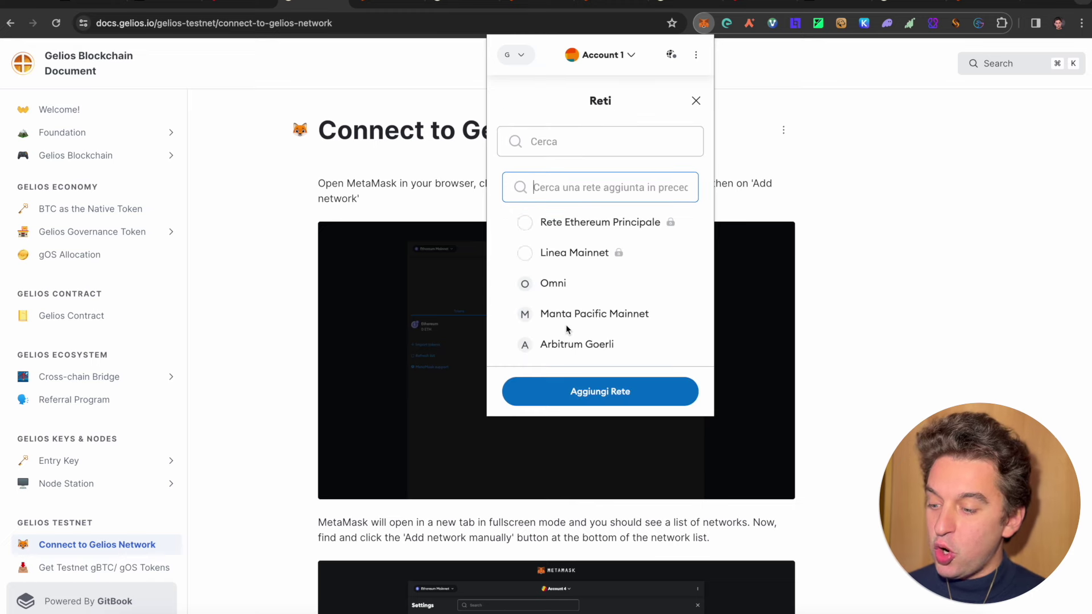
left_click(630, 392)
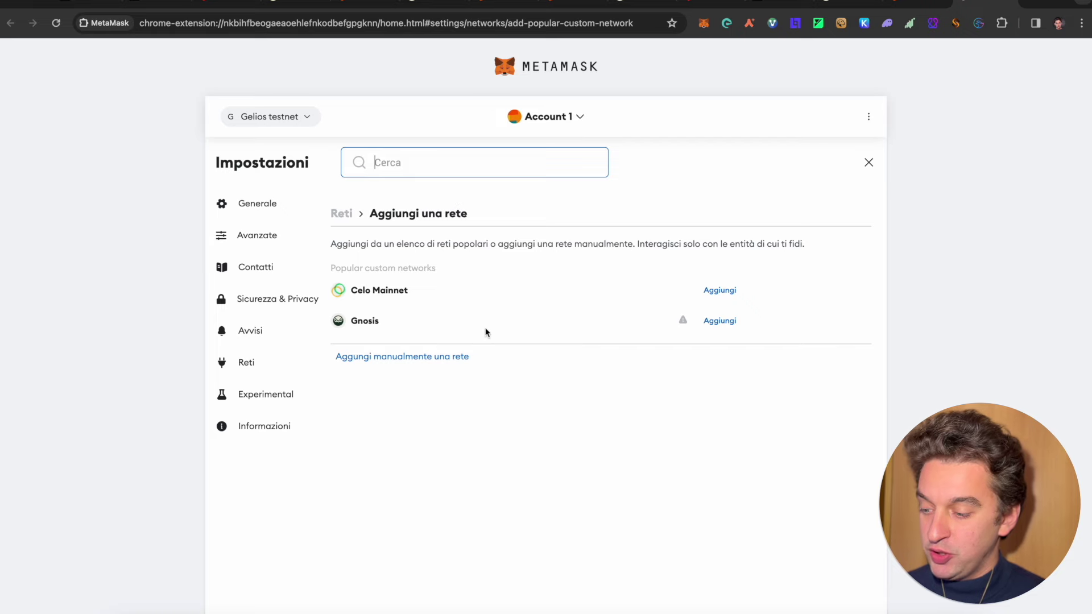
Open MetaMask's manual network form and compare it with the docs' Gelios testnet details
left_click(458, 357)
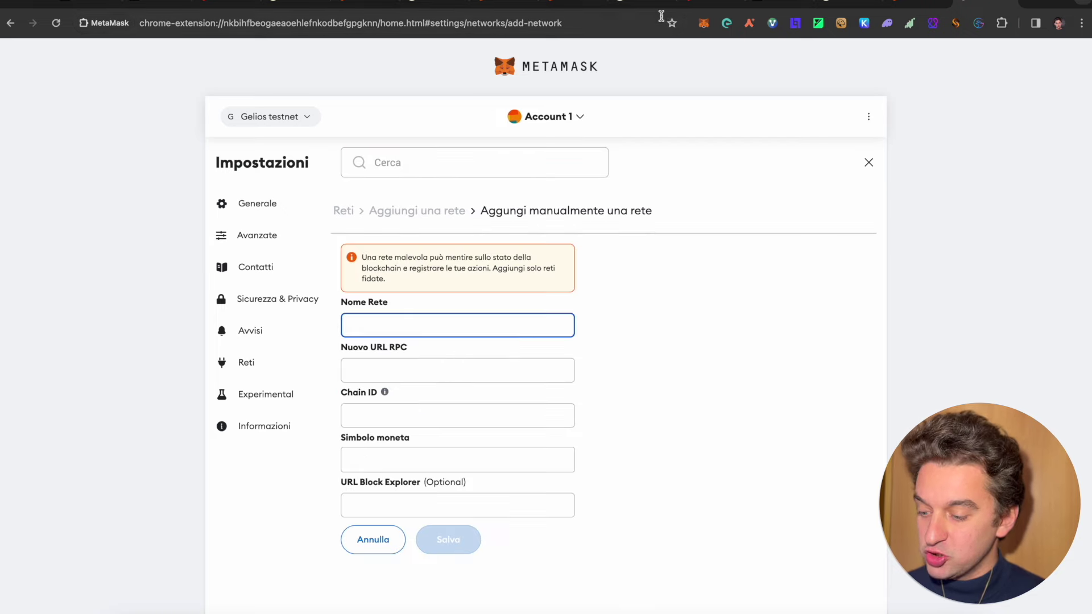
key("ctrl+Tab")
scroll(508, 243, "down", 9)
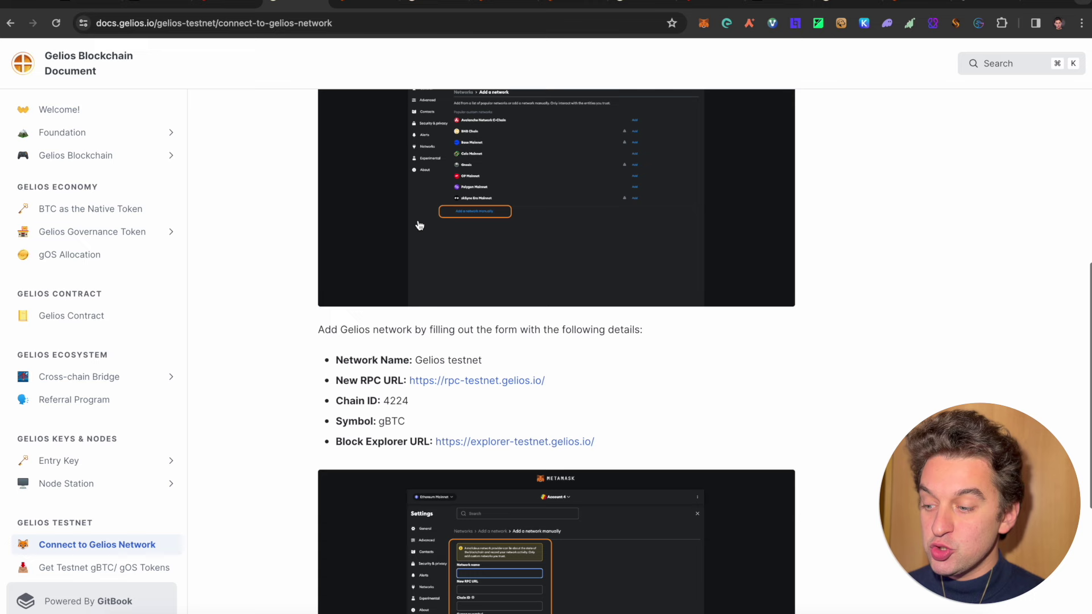
scroll(507, 243, "up", 2)
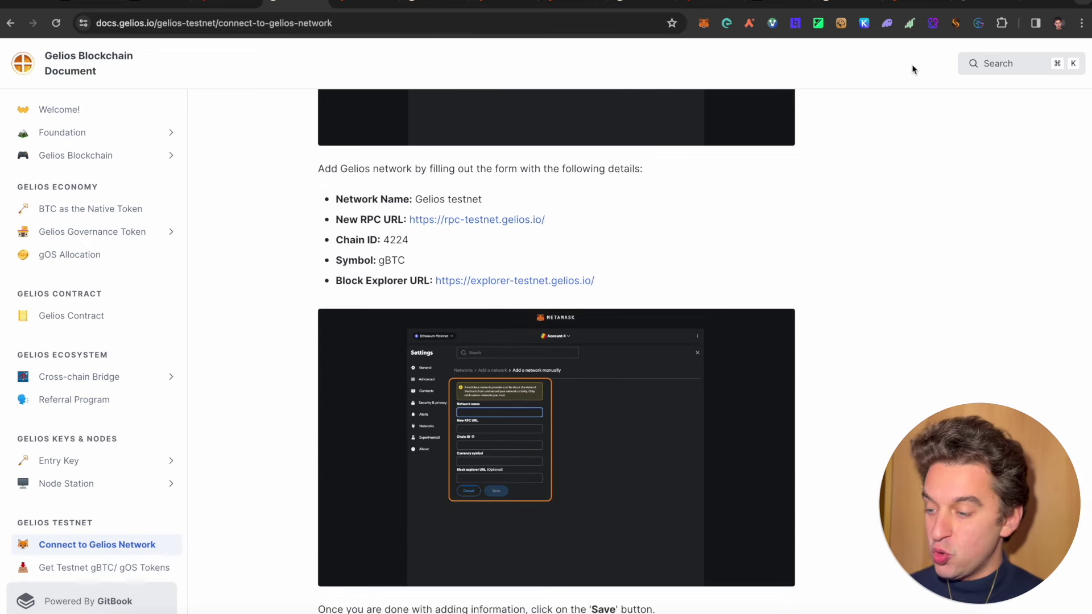
left_click(973, 4)
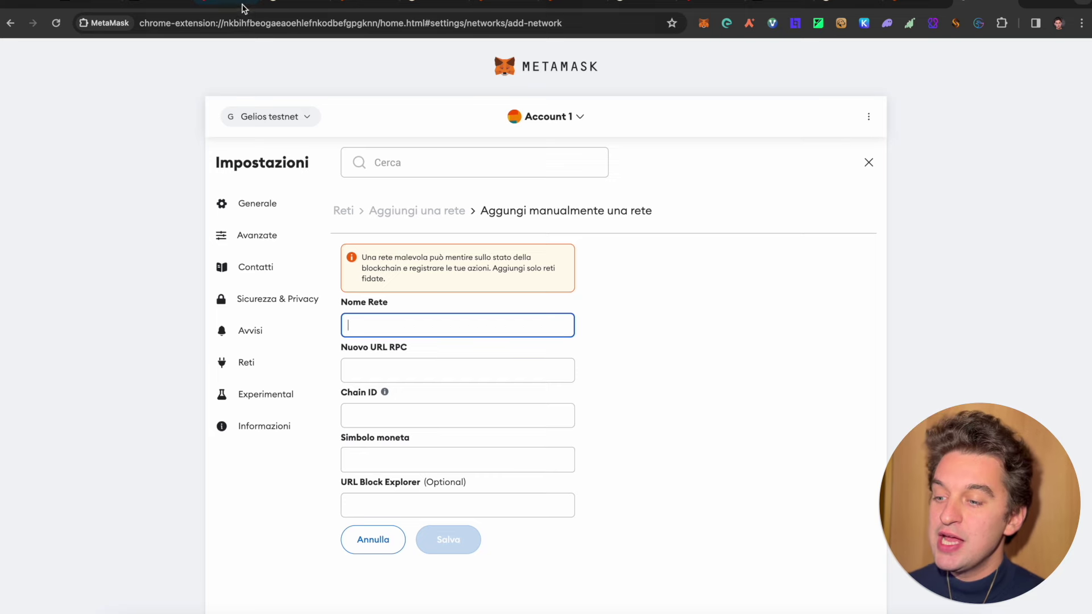
Check the wallet's active network, then go to the Gelios gBTC + gOS faucet page
left_click(269, 4)
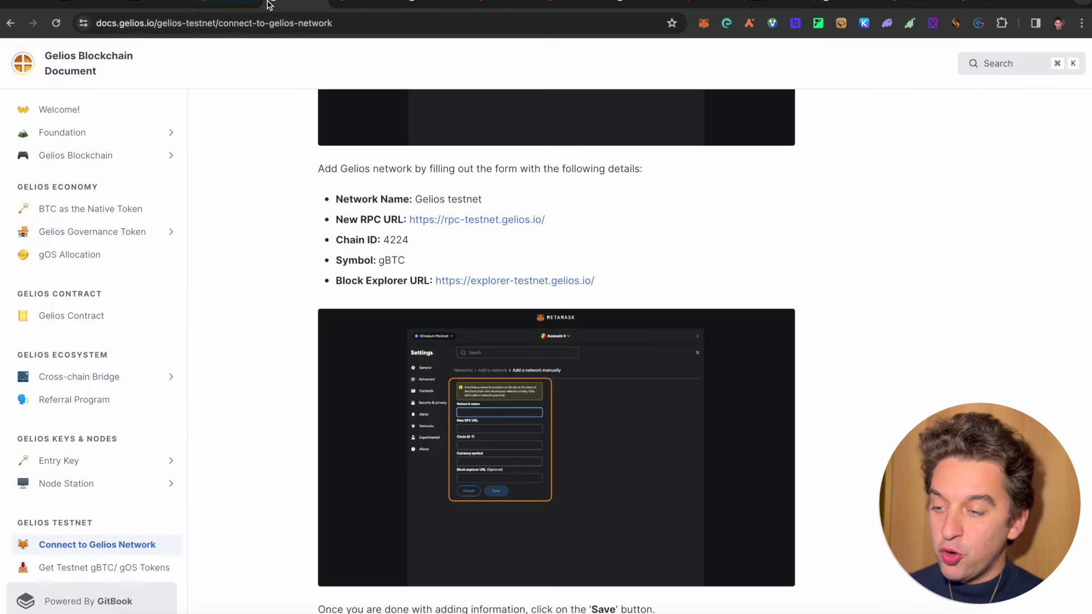
left_click(704, 22)
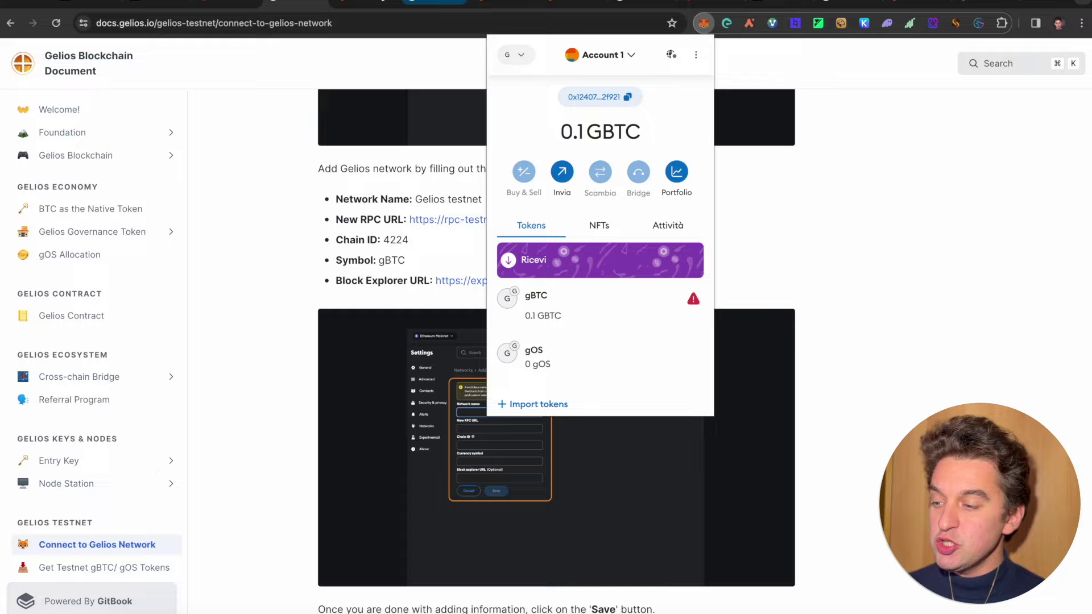
left_click(344, 2)
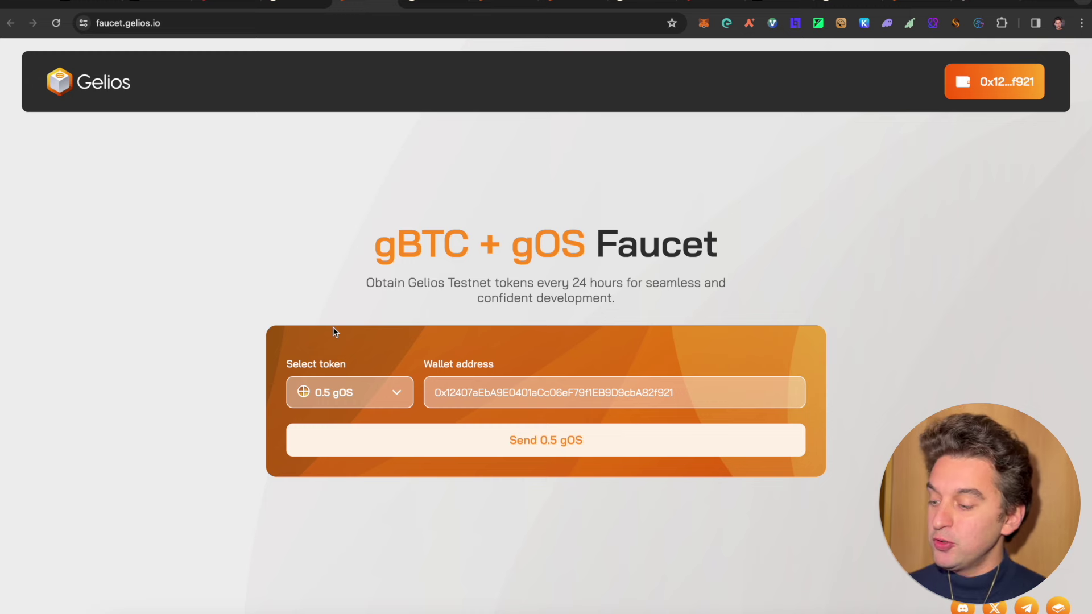
Set the faucet's requested token to 0.1 gBTC
left_click(365, 397)
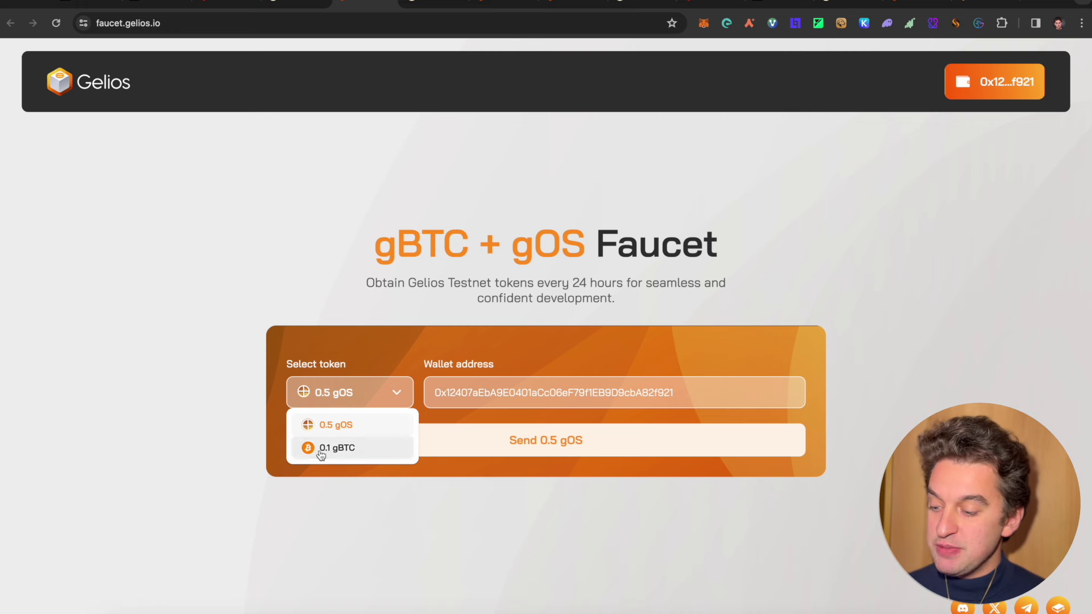
left_click(519, 494)
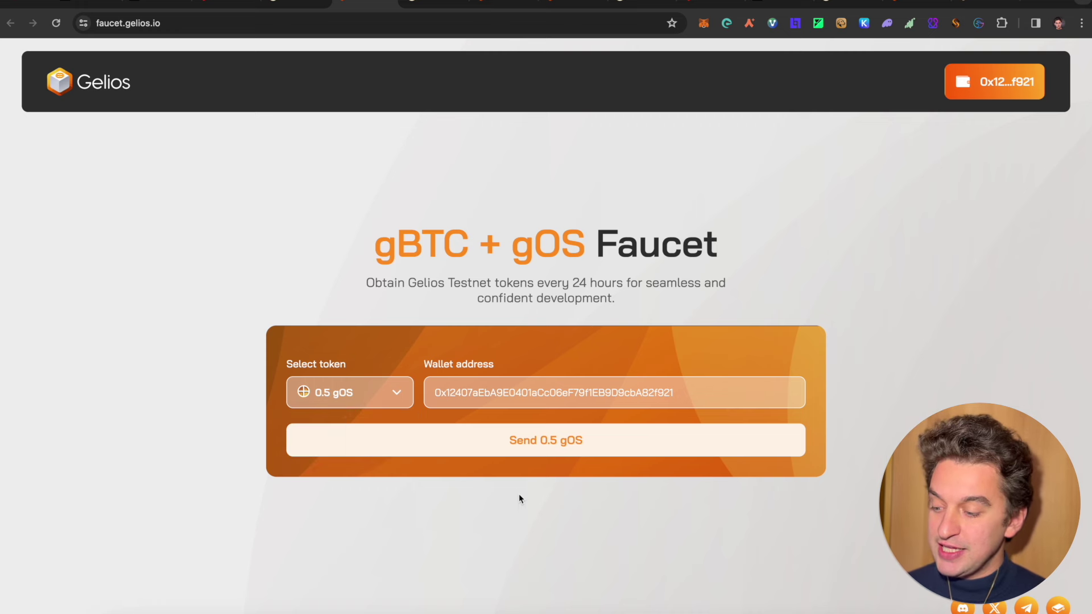
left_click(389, 396)
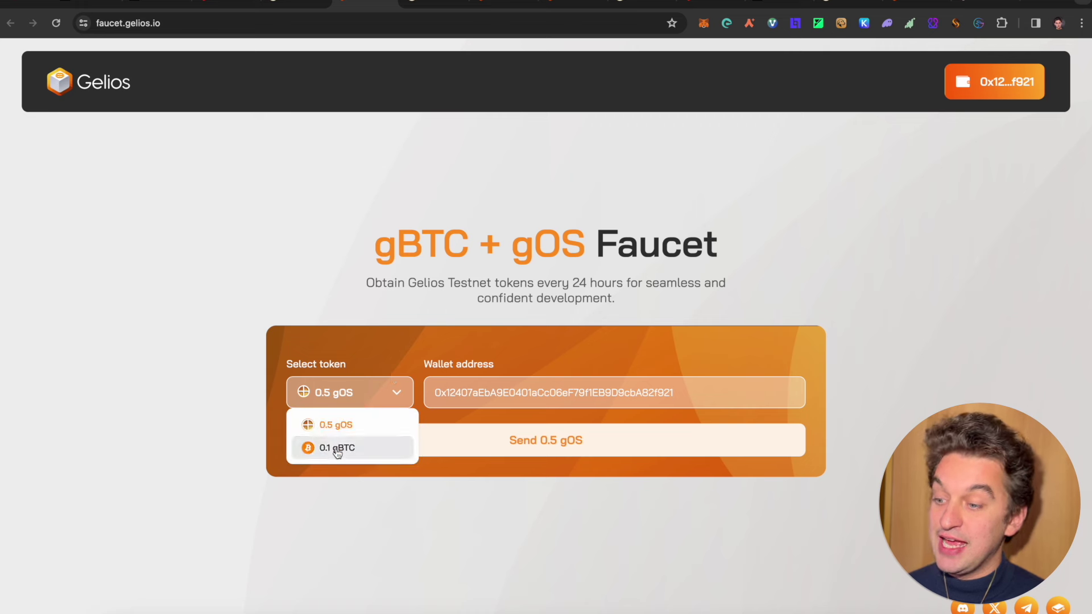
left_click(330, 447)
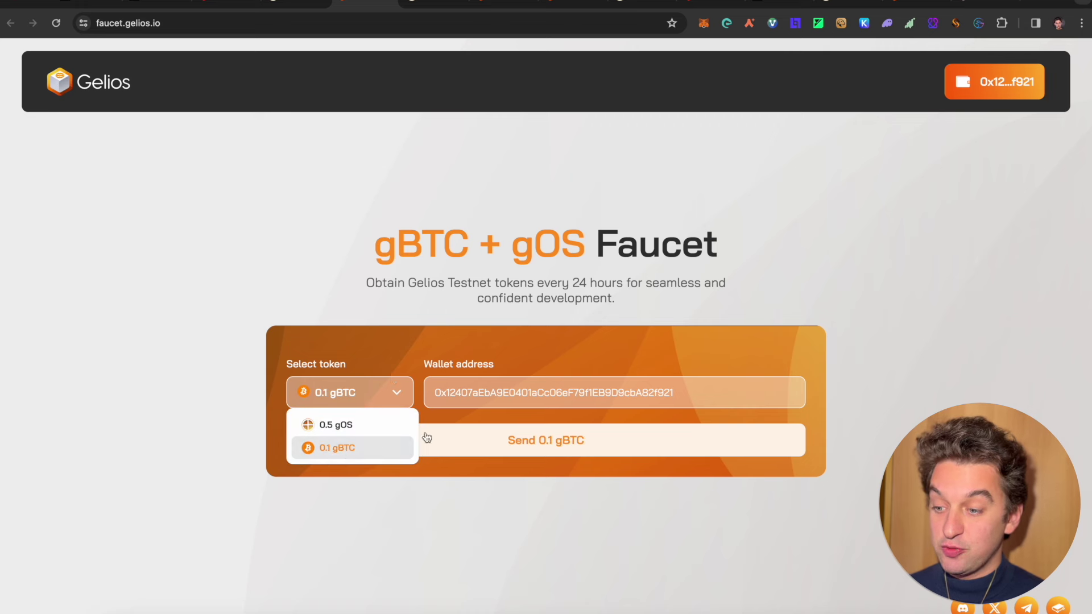
Check the gBTC balance in MetaMask, then go to the Gelios Contract docs page
left_click(704, 23)
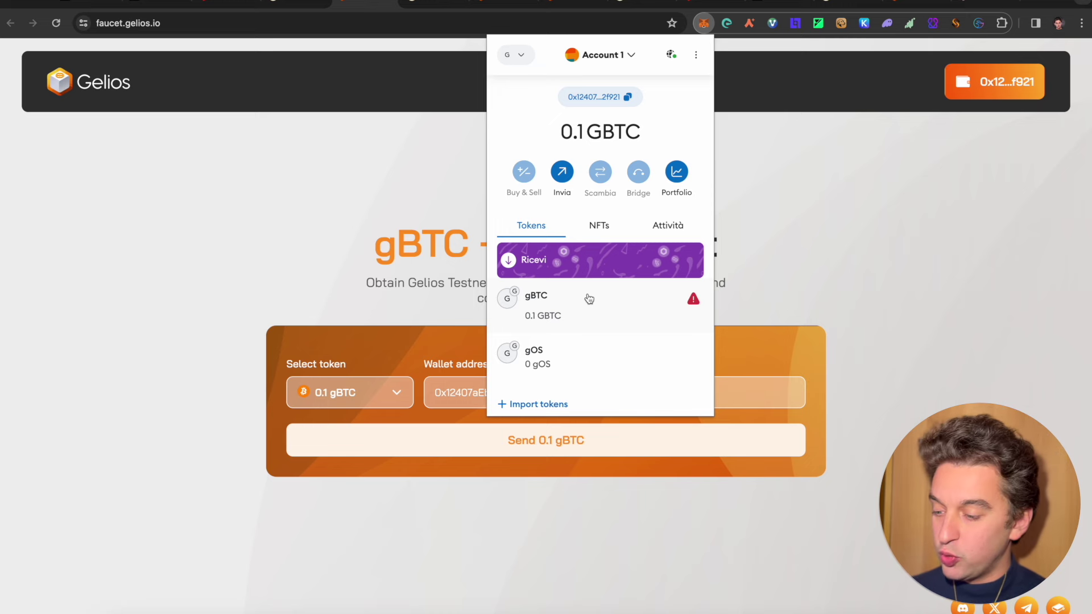
left_click(455, 278)
left_click(430, 6)
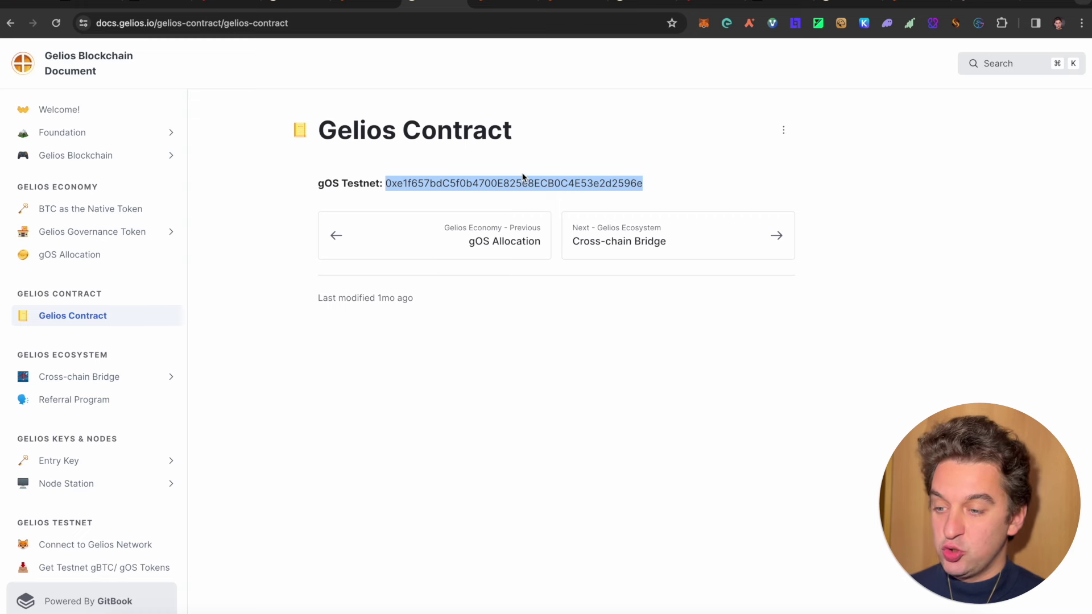
View the wallet's gBTC and gOS balances, then go to the testnet explorer's Transactions list
left_click(703, 24)
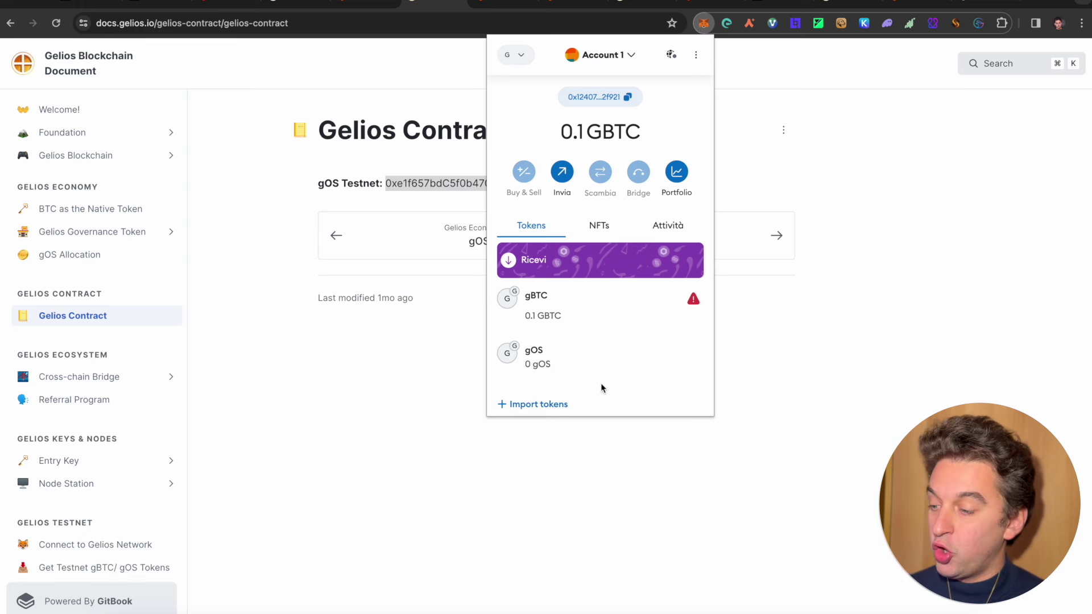
left_click(500, 6)
Scroll through the explorer's validated transactions, then move to the Gelios Bridge deposit page
scroll(398, 299, "down", 2)
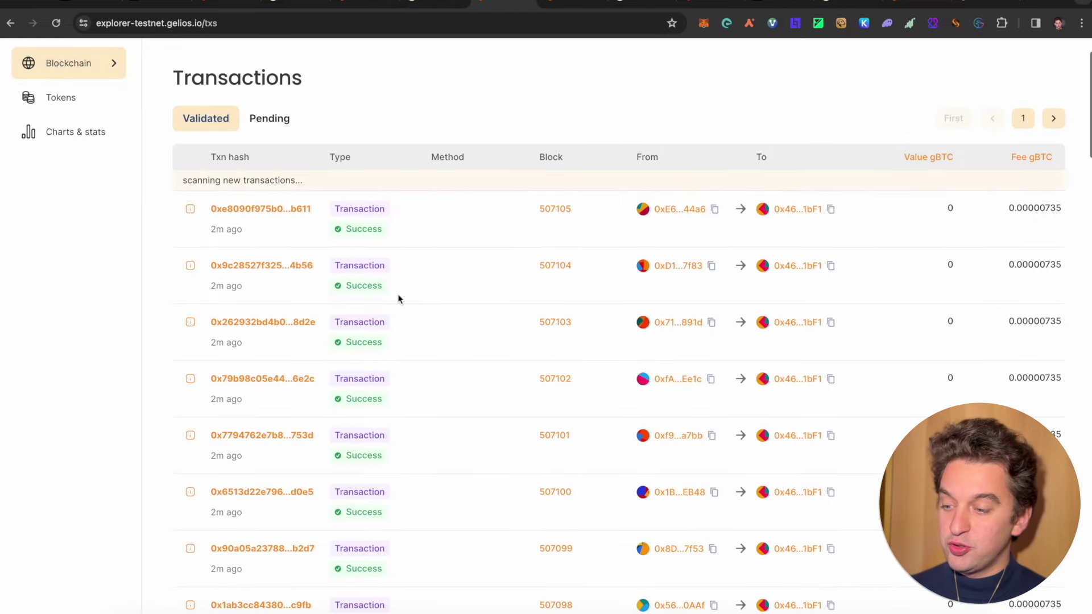
scroll(398, 299, "up", 3)
scroll(399, 299, "down", 4)
scroll(399, 299, "down", 10)
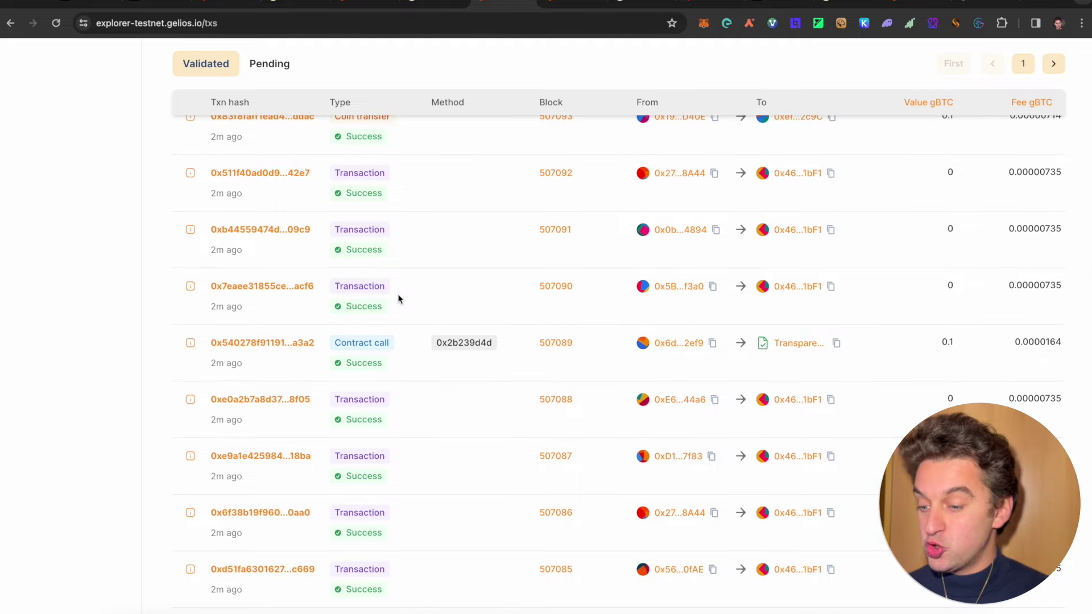
scroll(400, 298, "up", 13)
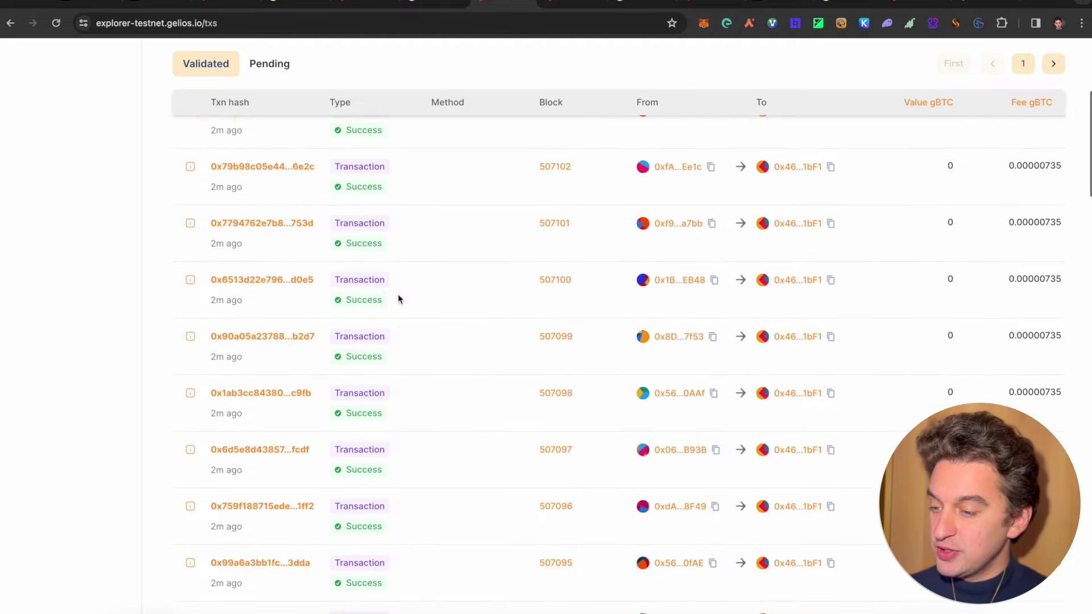
key("ctrl+Tab")
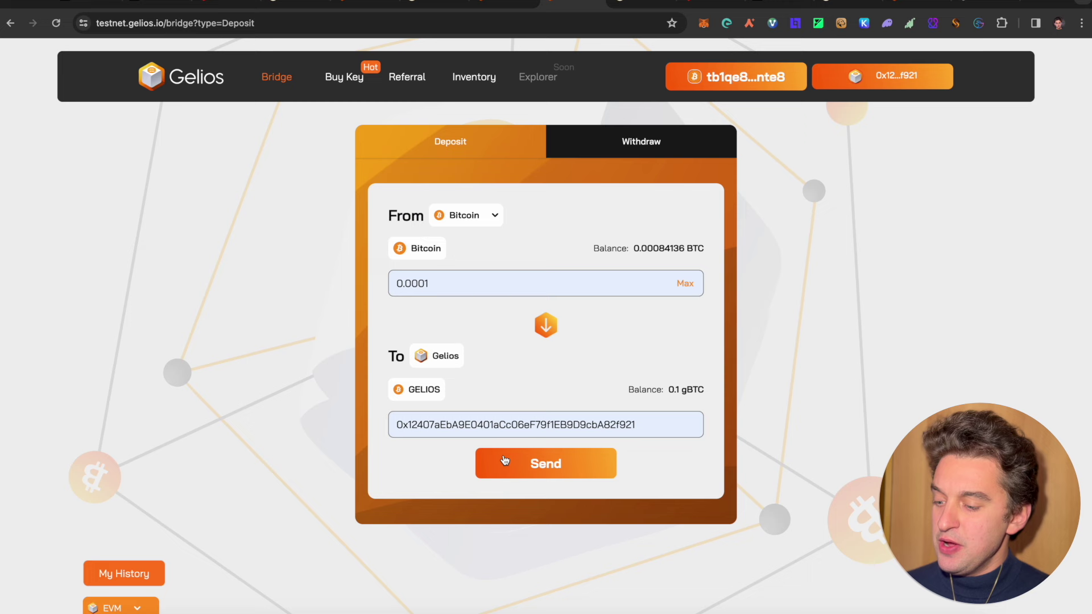
Send the 0.0001 BTC deposit to Gelios and sign it in UniSat, then switch to Withdraw
left_click(546, 463)
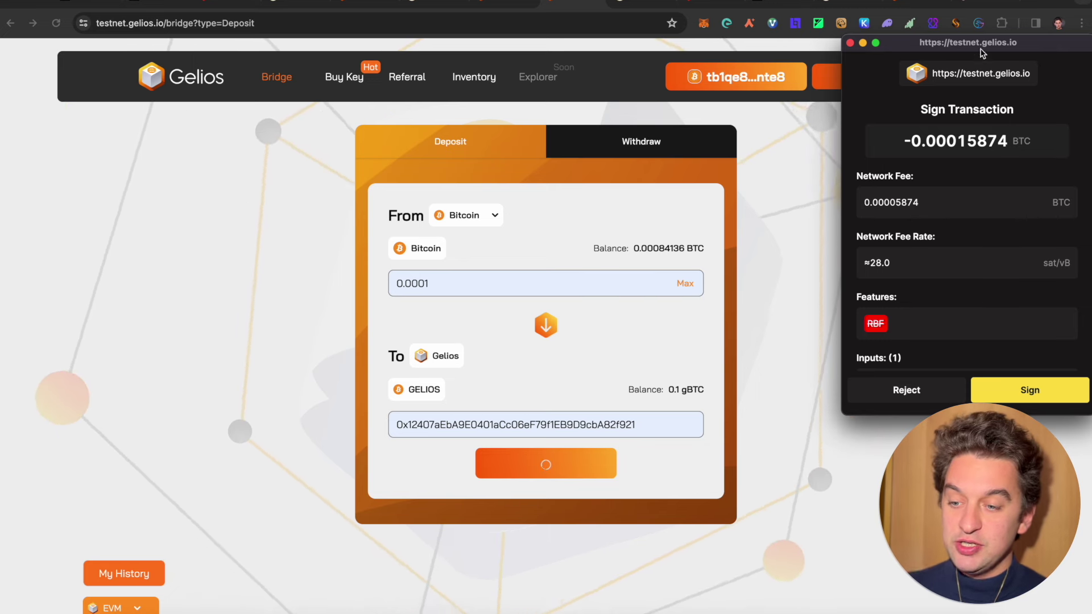
scroll(990, 171, "down", 2)
scroll(987, 227, "up", 2)
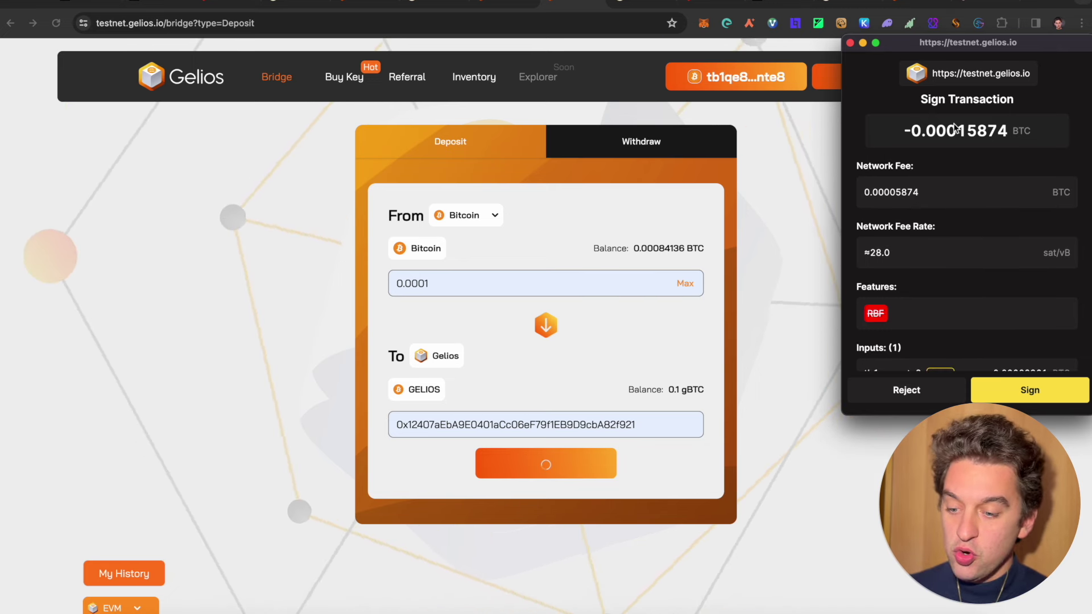
scroll(982, 313, "down", 8)
left_click(990, 398)
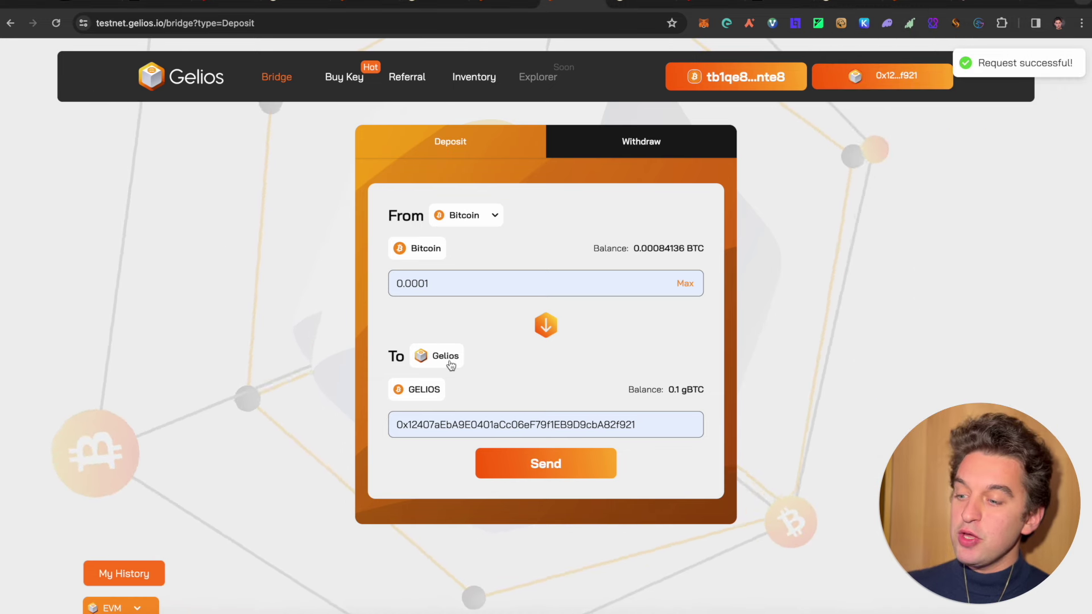
left_click(597, 147)
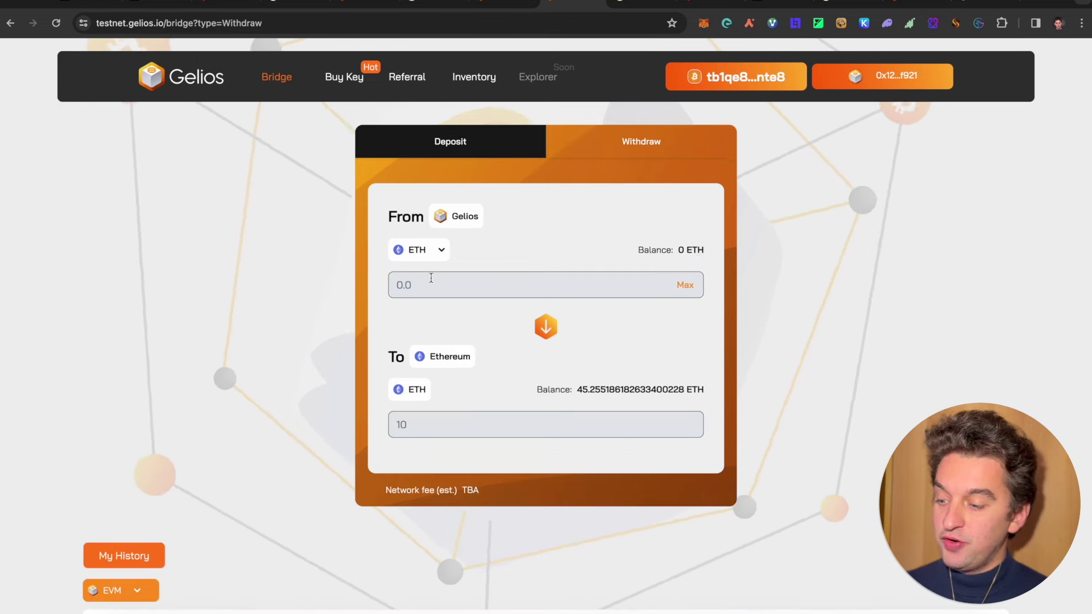
Withdraw 0.01 gBTC to Ethereum, approving both withdrawal transactions in MetaMask
left_click(432, 257)
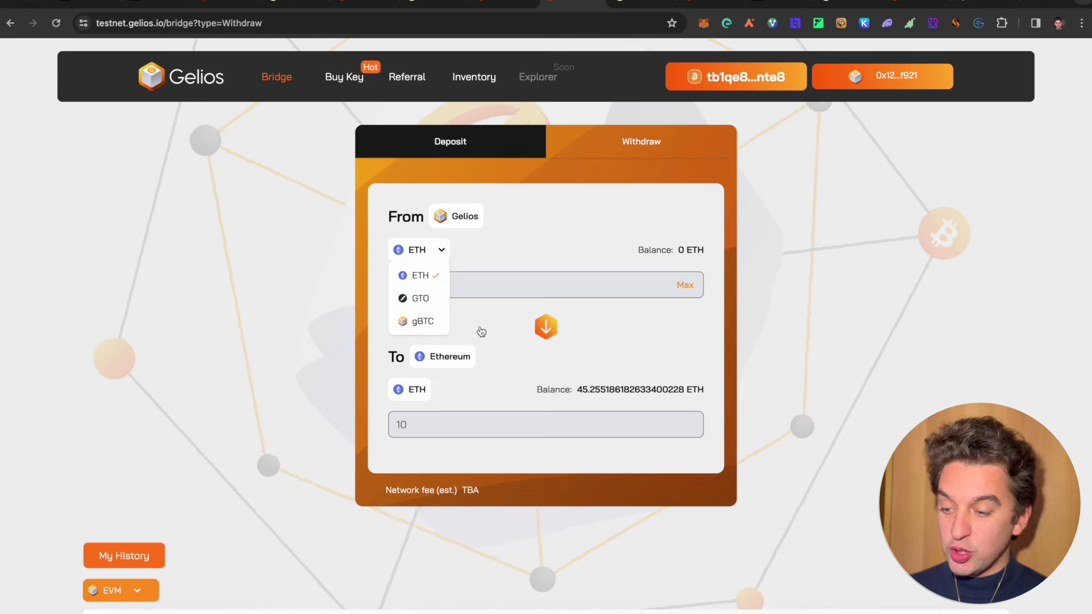
left_click(436, 322)
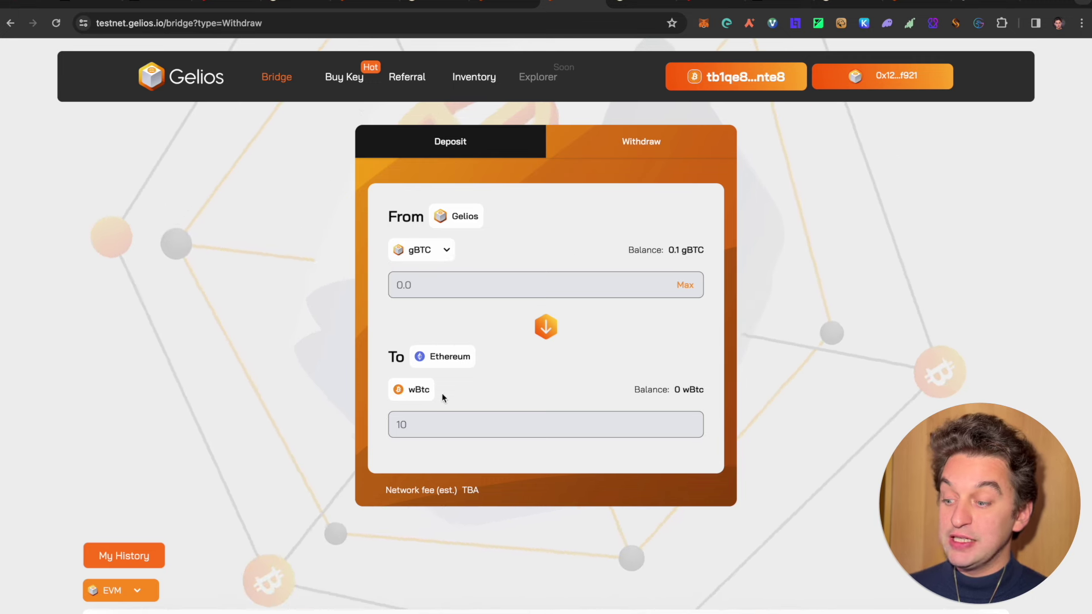
left_click(593, 281)
type("0.01")
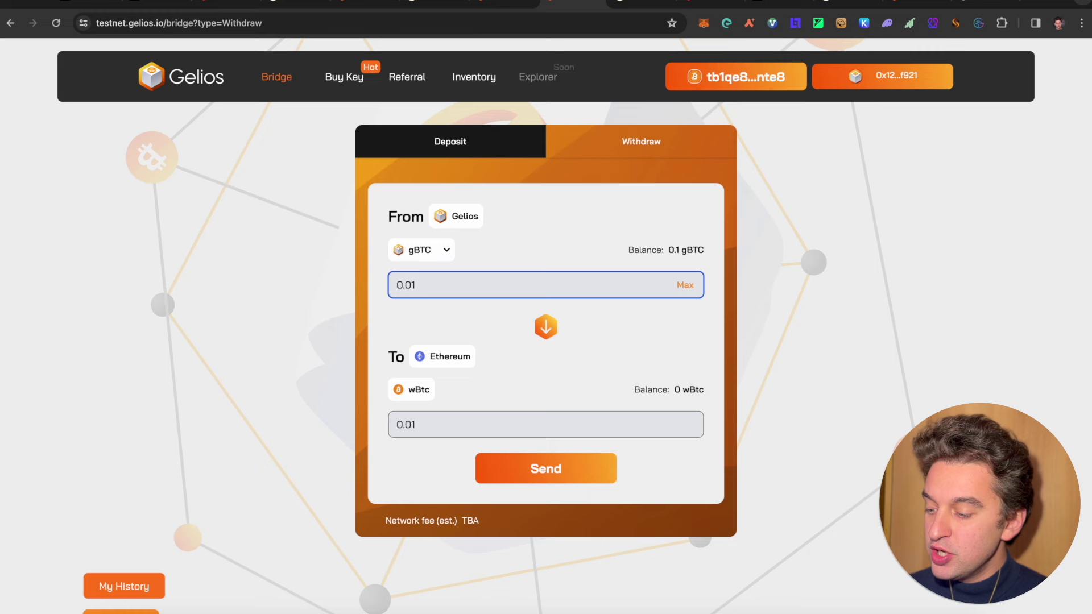
left_click(520, 469)
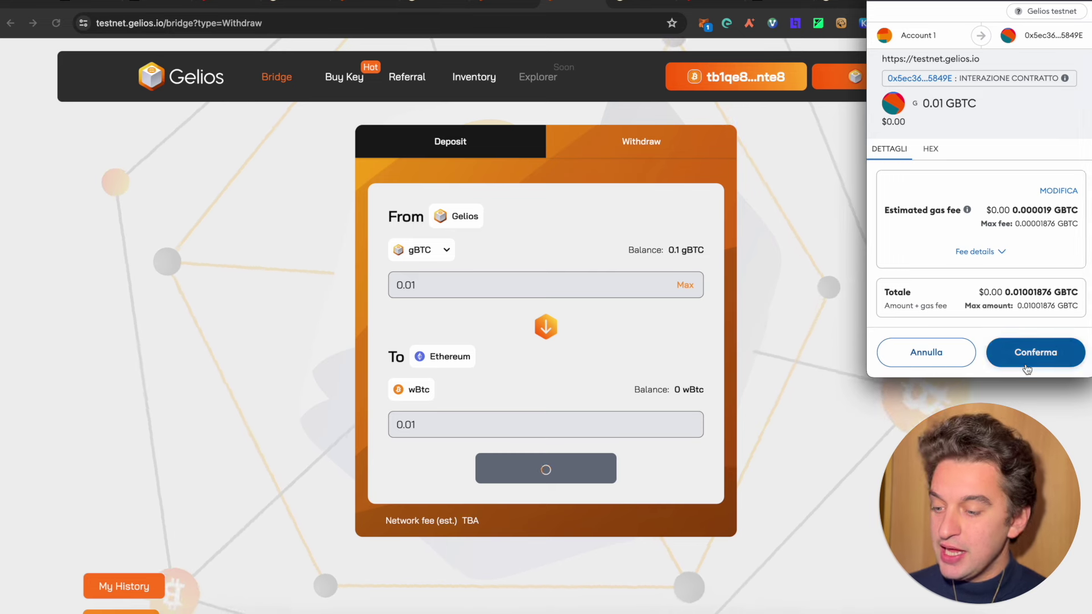
left_click(1031, 359)
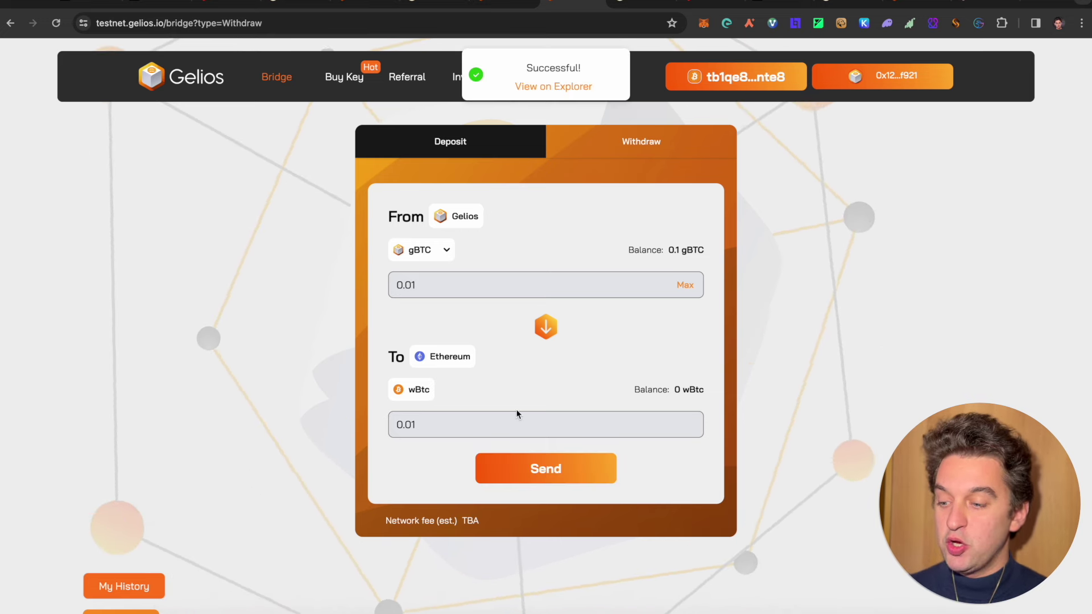
left_click(522, 477)
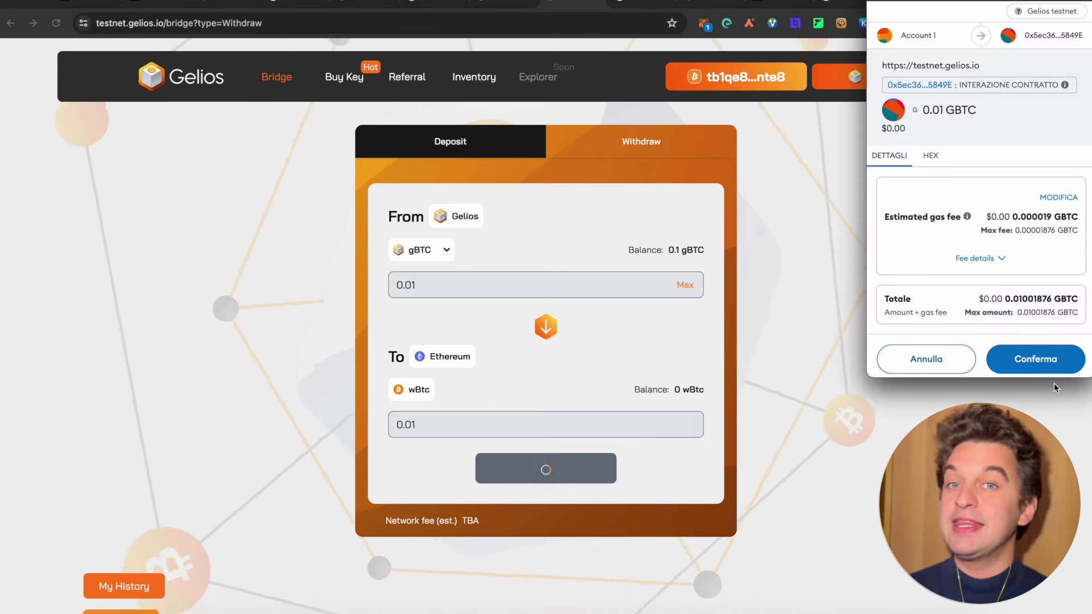
left_click(1046, 360)
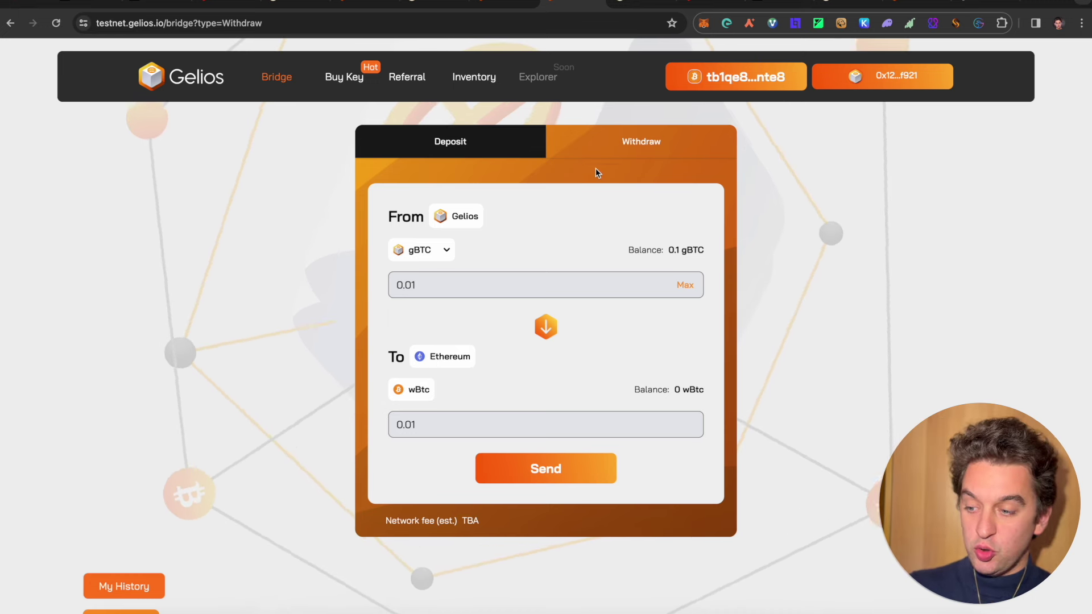
Return to the Deposit form and switch My History's chain filter from EVM to Bitcoin
left_click(516, 138)
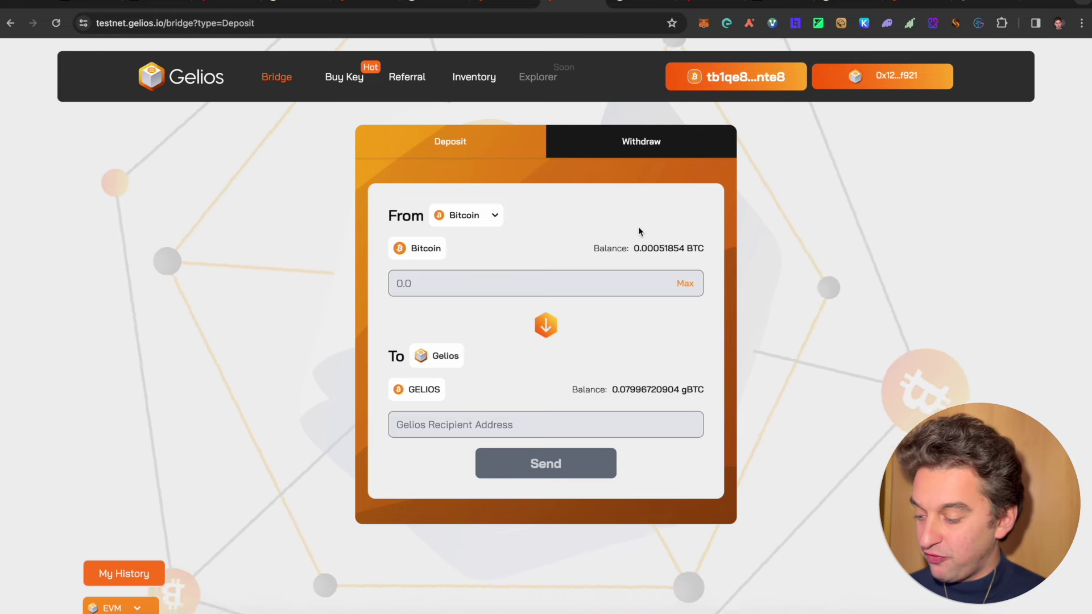
scroll(638, 232, "down", 3)
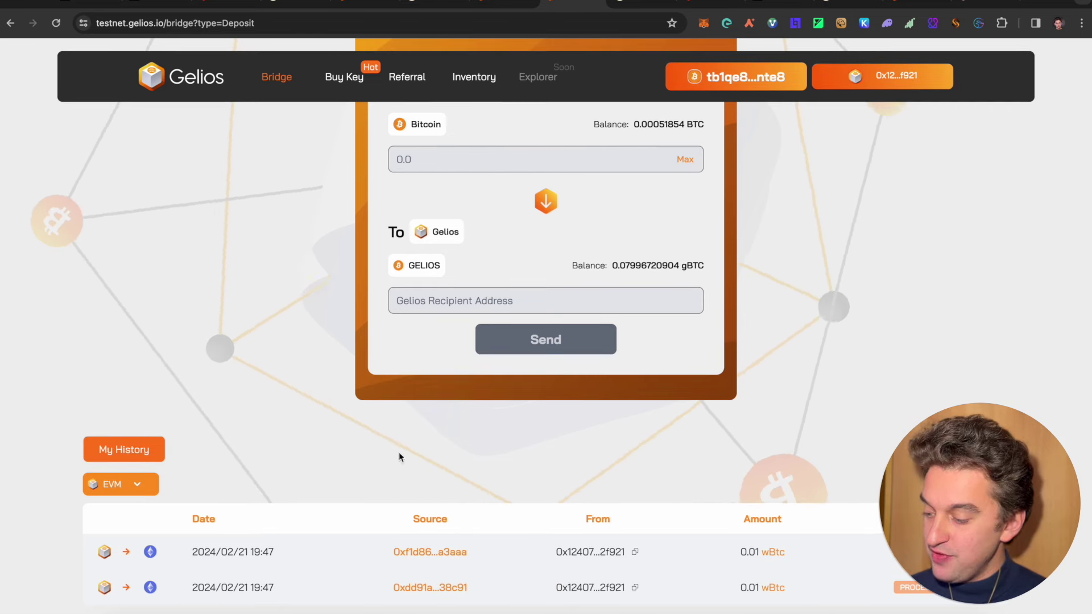
left_click(137, 485)
left_click(121, 512)
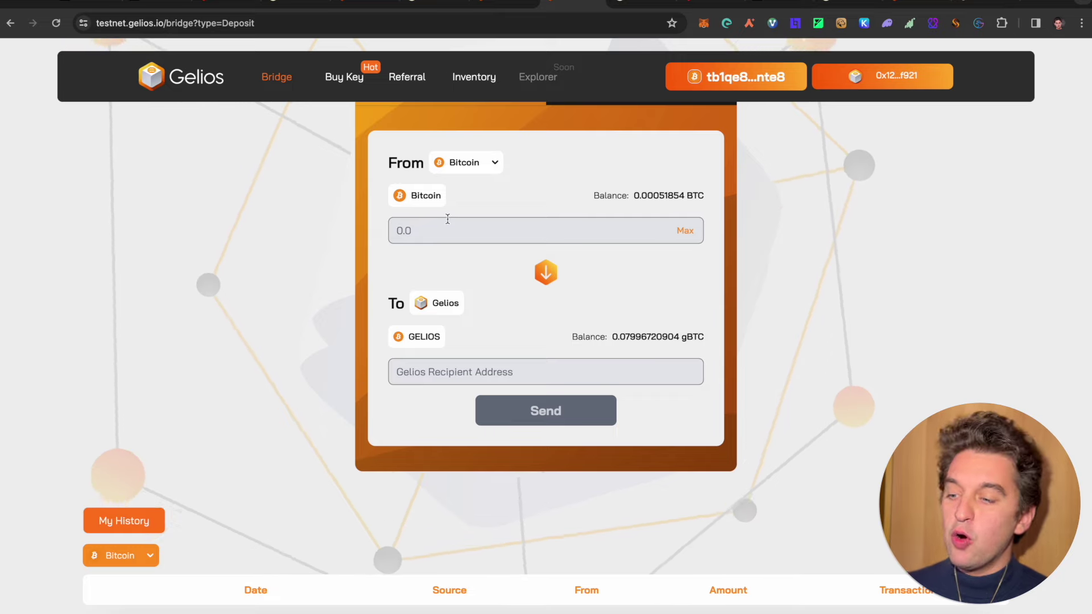
scroll(447, 219, "up", 2)
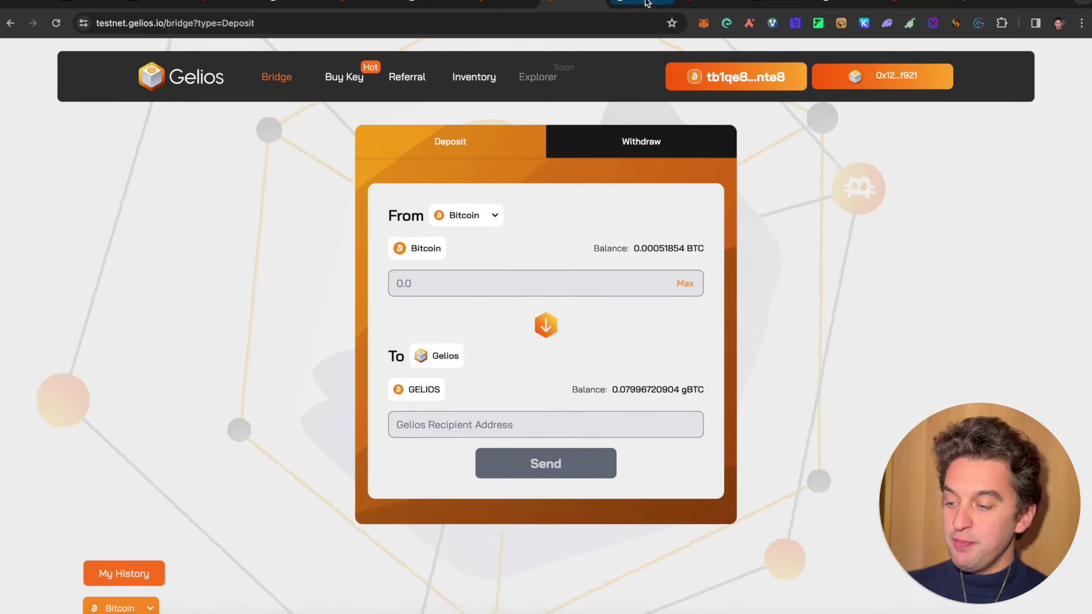
Read the Gelios Docs faucet guide for testnet gBTC/gOS tokens, then go to the Gelity swap page
left_click(647, 3)
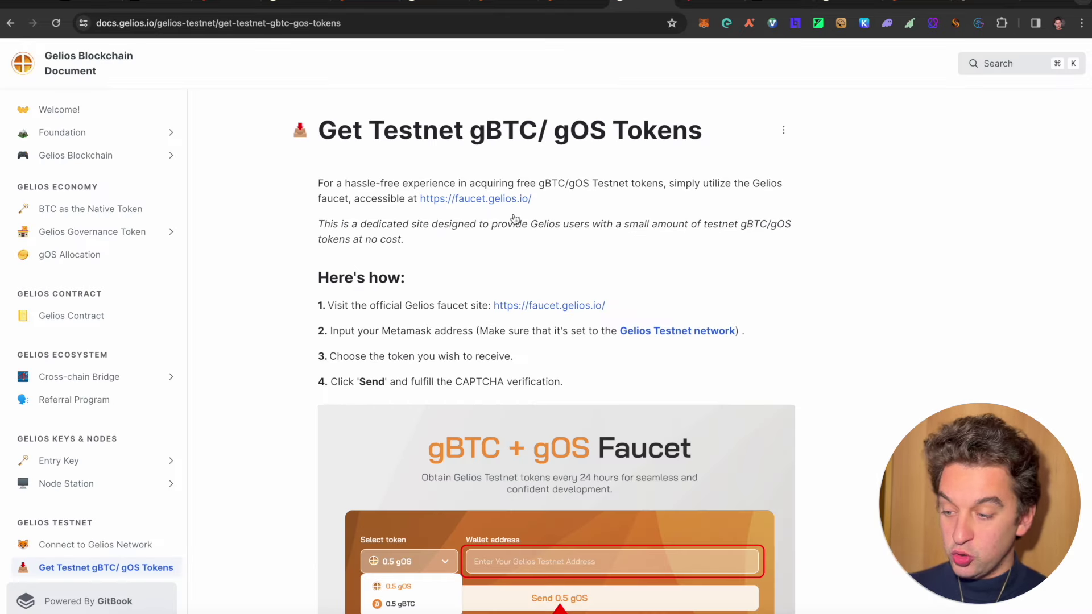
scroll(488, 290, "down", 3)
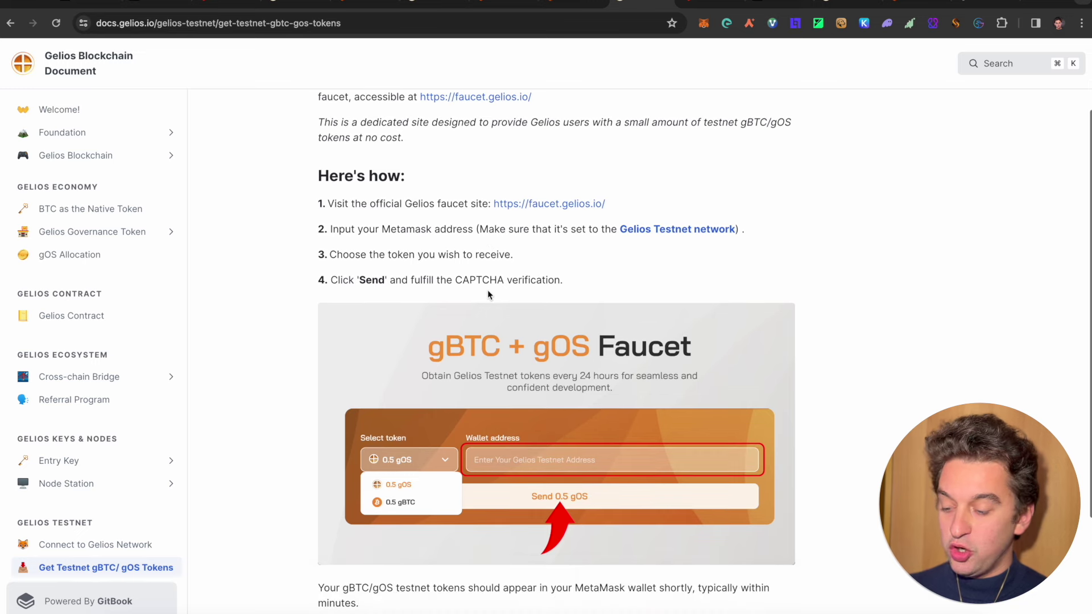
scroll(489, 294, "down", 3)
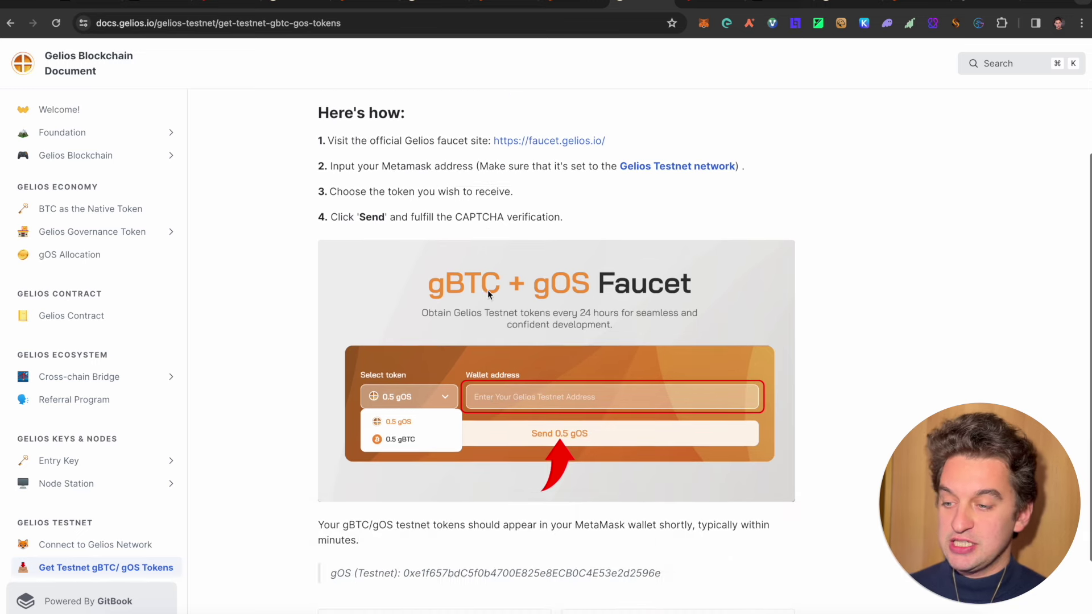
scroll(488, 294, "up", 5)
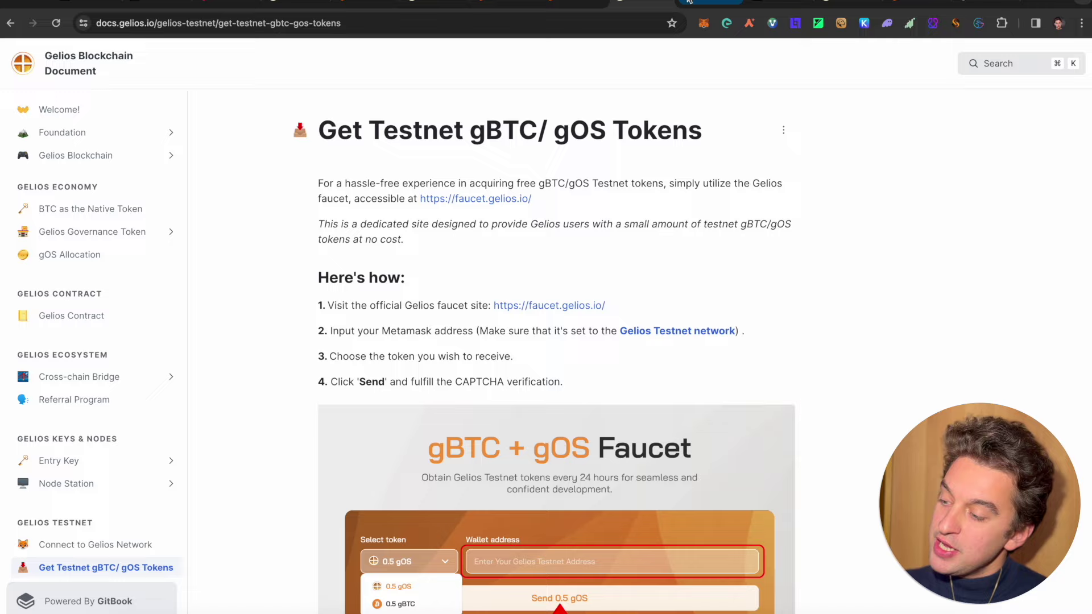
left_click(688, 3)
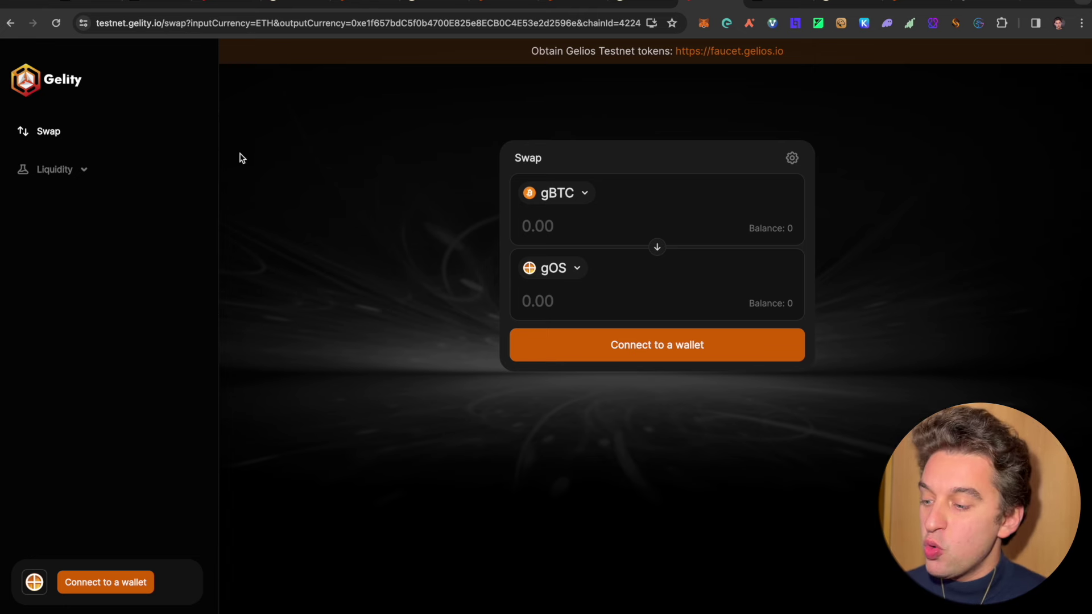
Make gOS the Gelity swap's input token and connect MetaMask's first account
left_click(583, 193)
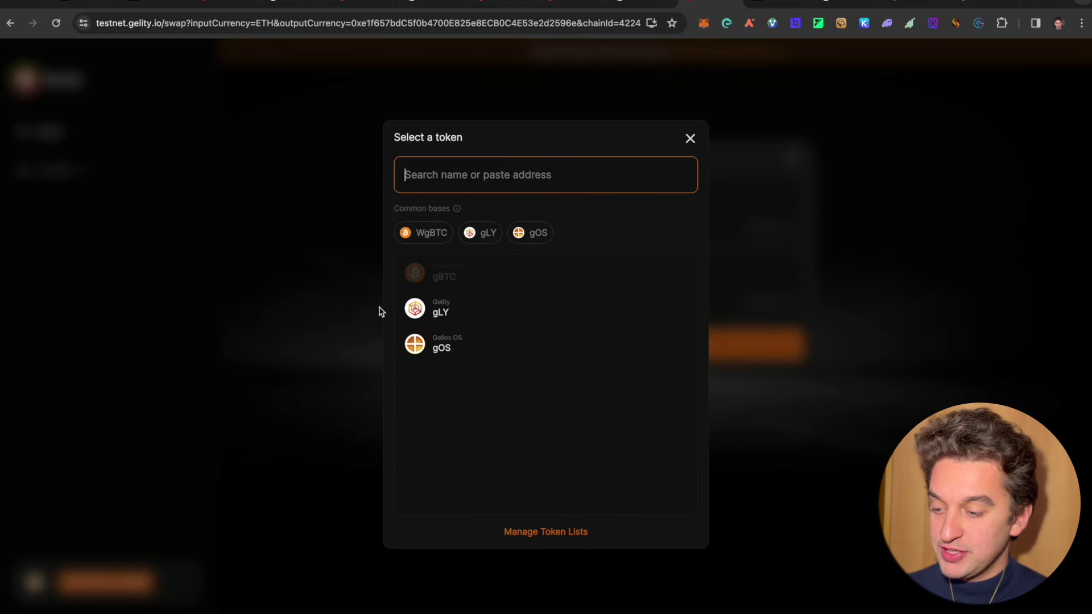
left_click(473, 336)
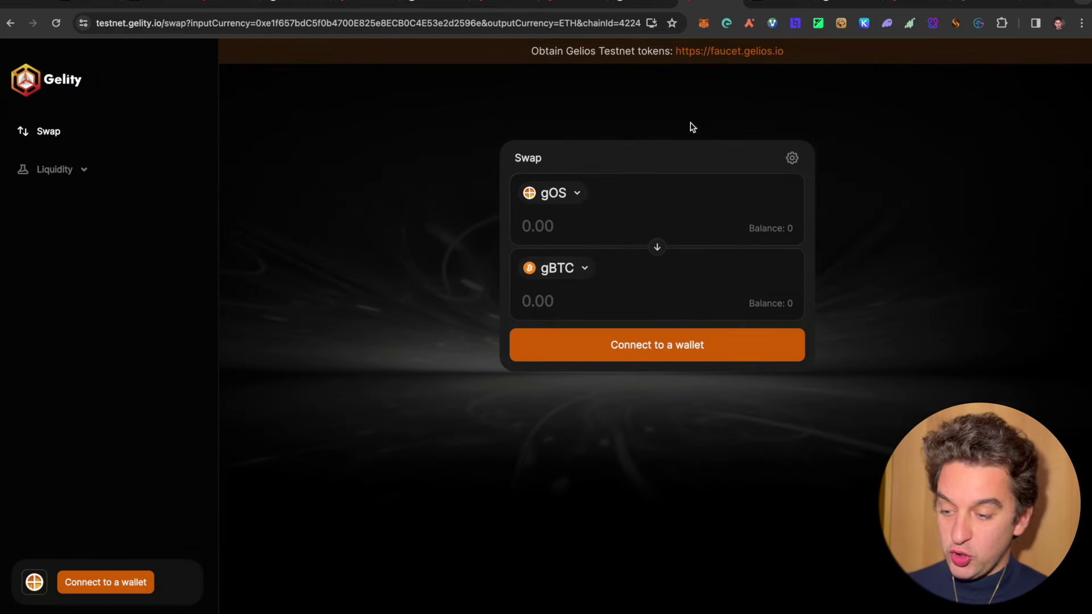
left_click(664, 341)
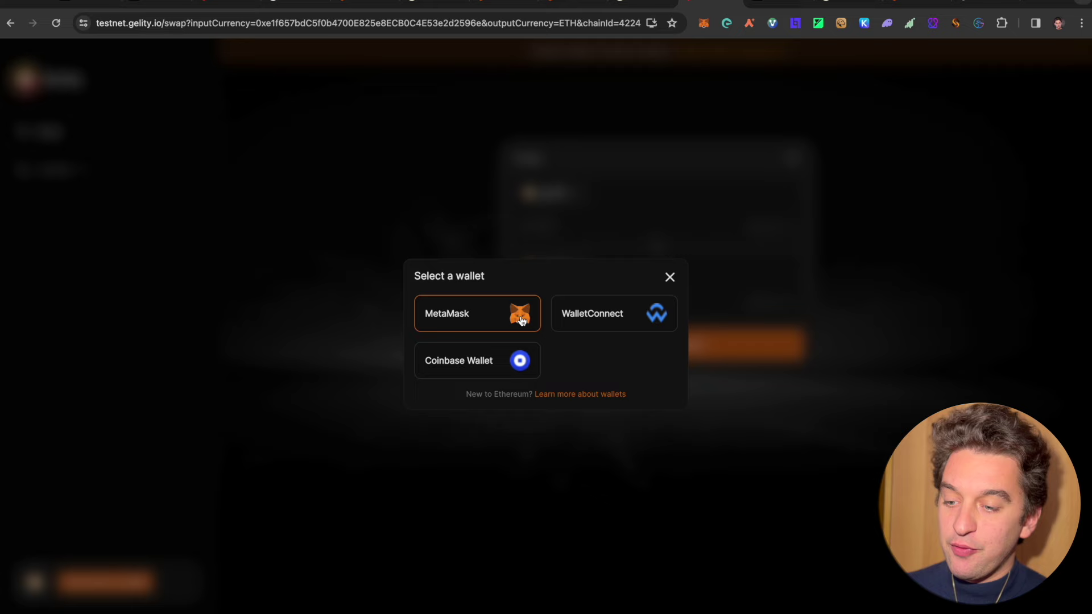
left_click(521, 322)
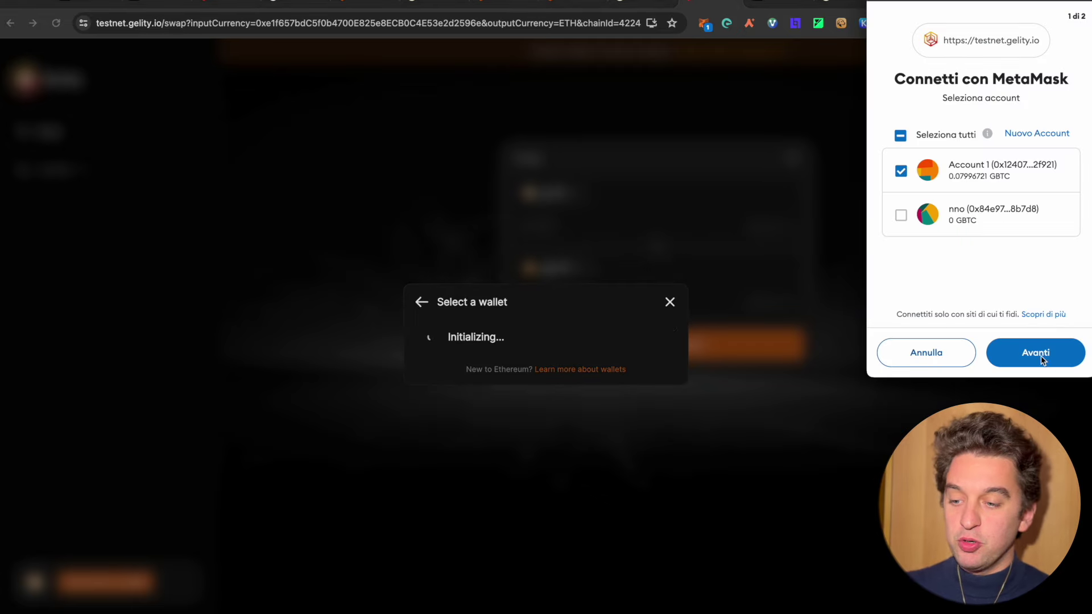
left_click(1040, 359)
left_click(1036, 353)
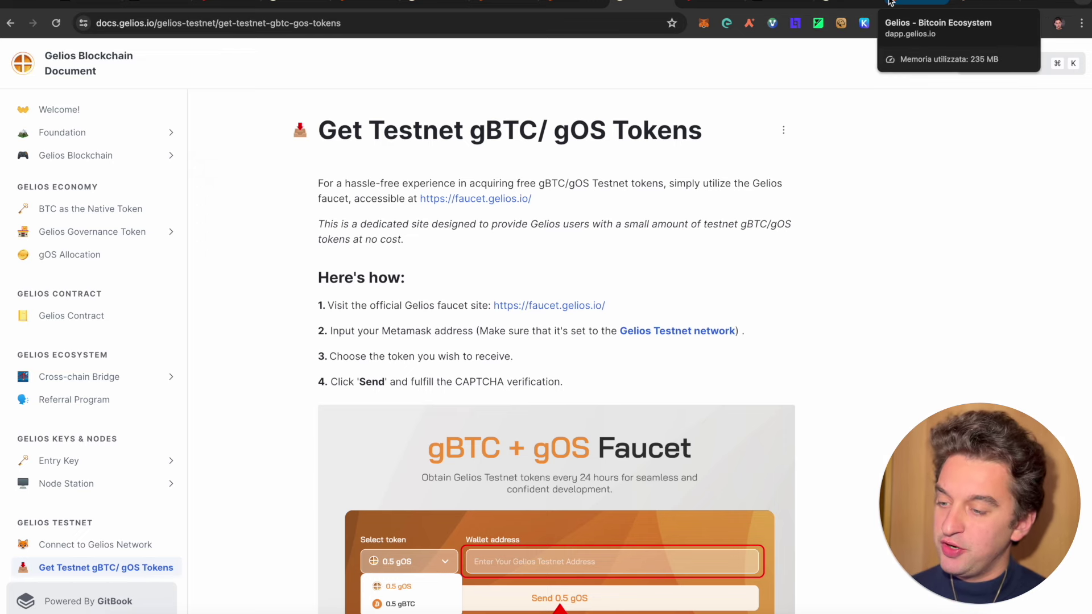
Move through the bridge deposit and key-benefits docs tabs to the Mint Your Keys page
left_click(567, 2)
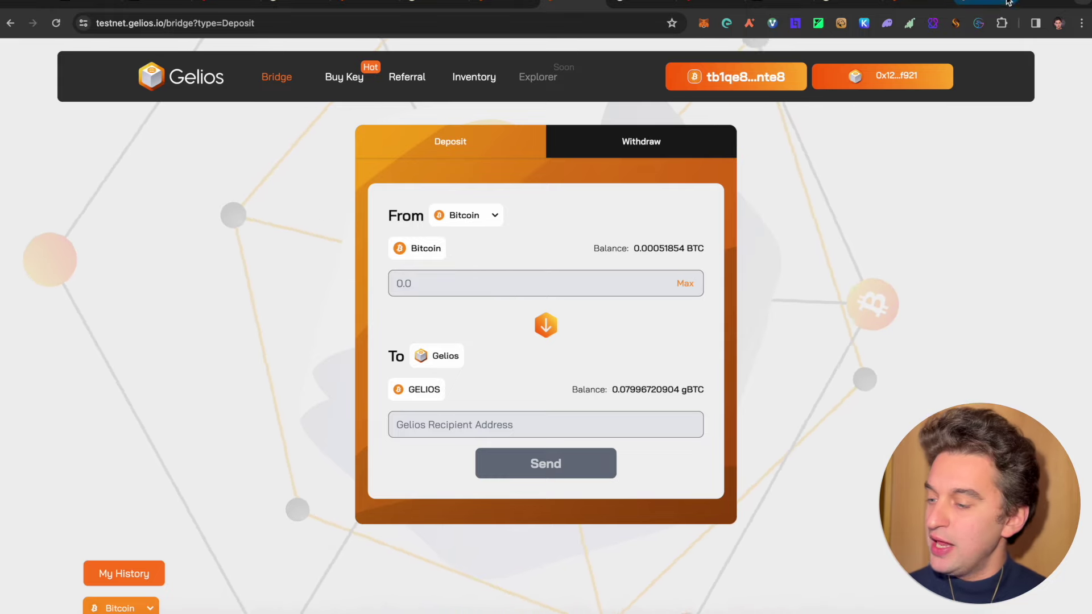
left_click(1007, 2)
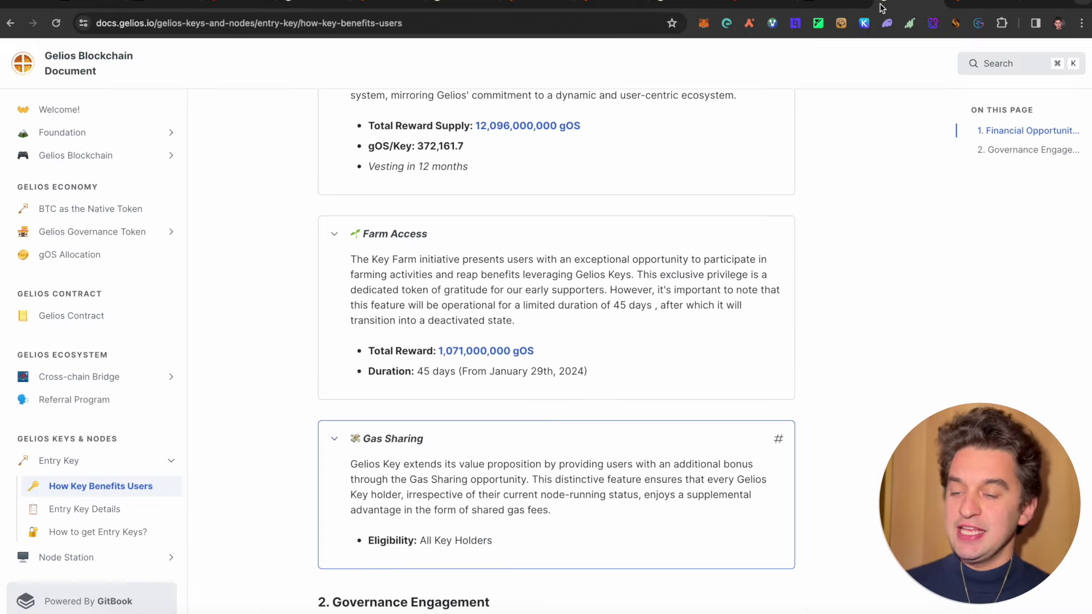
scroll(636, 253, "up", 1)
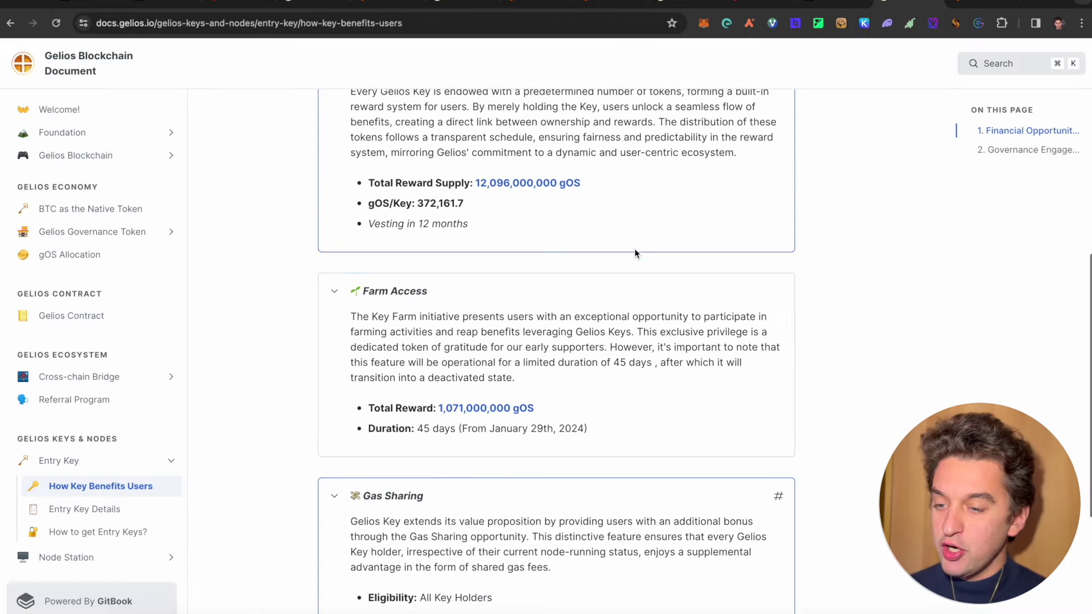
left_click(974, 5)
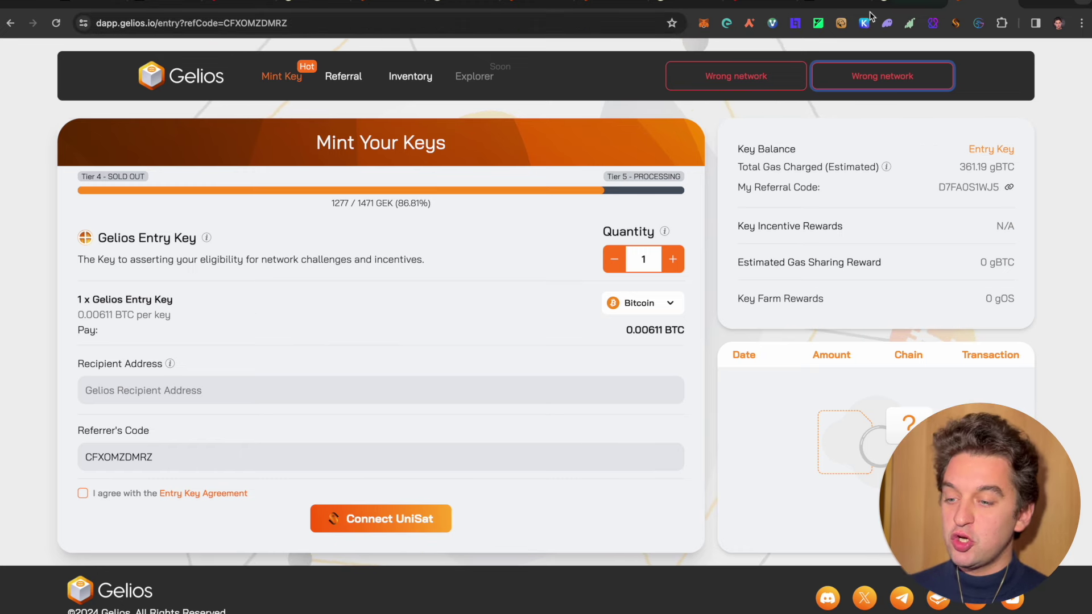
Switch the wallet's network to Arbitrum from the Wrong network options
left_click(913, 78)
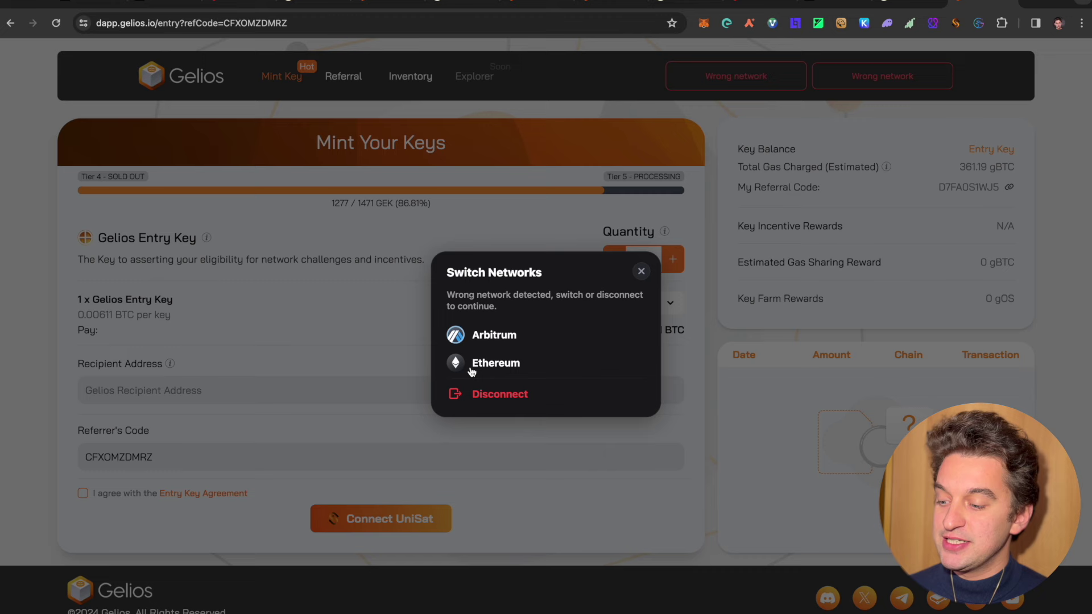
left_click(499, 341)
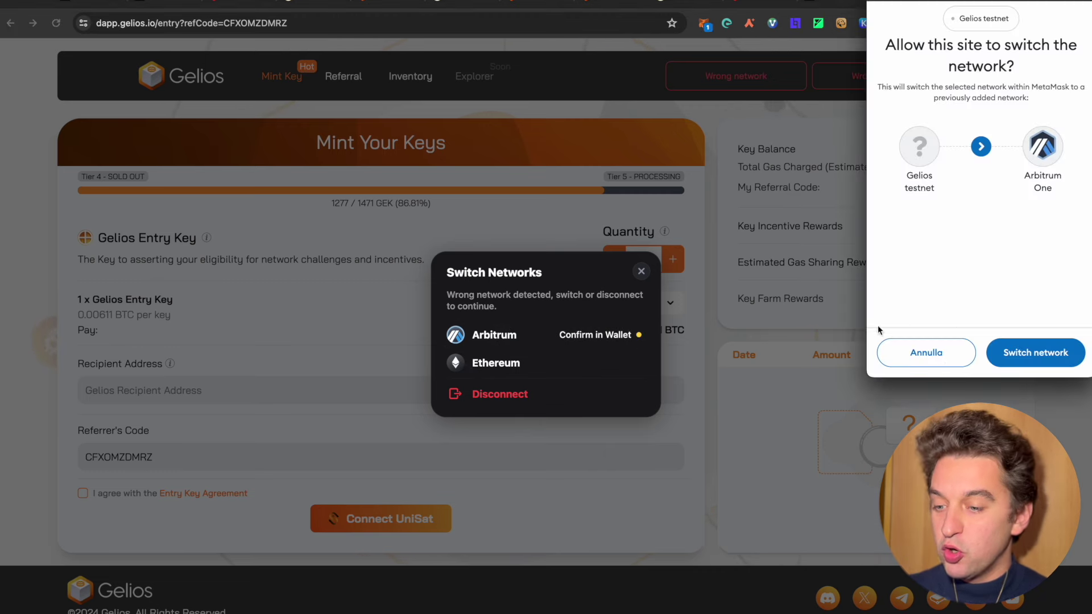
left_click(1017, 353)
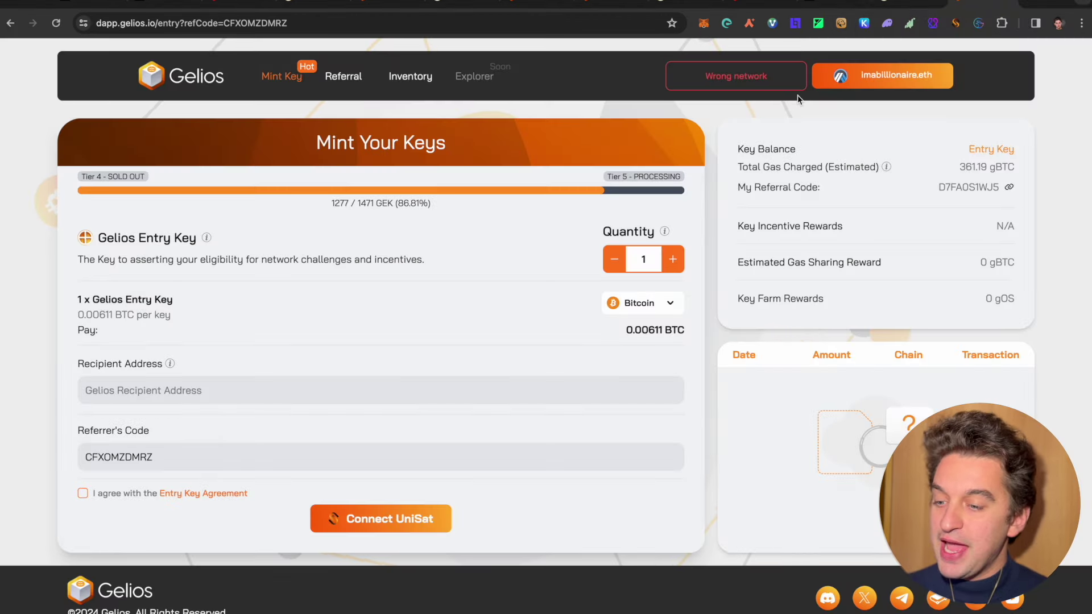
Approve the UniSat wallet connection for the mint page, then go to the key-benefits docs
left_click(747, 77)
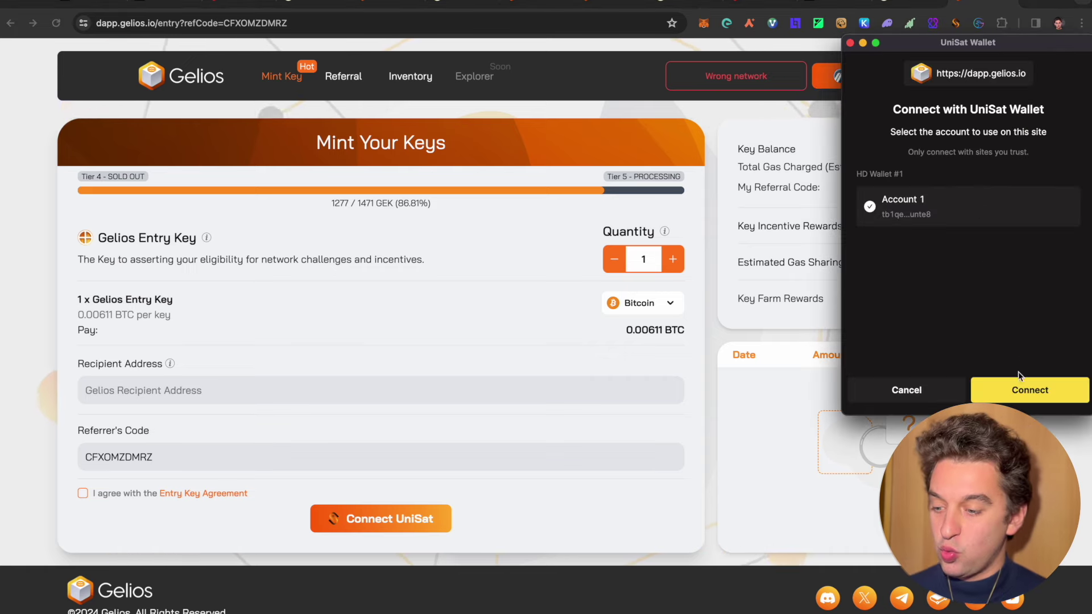
left_click(1020, 388)
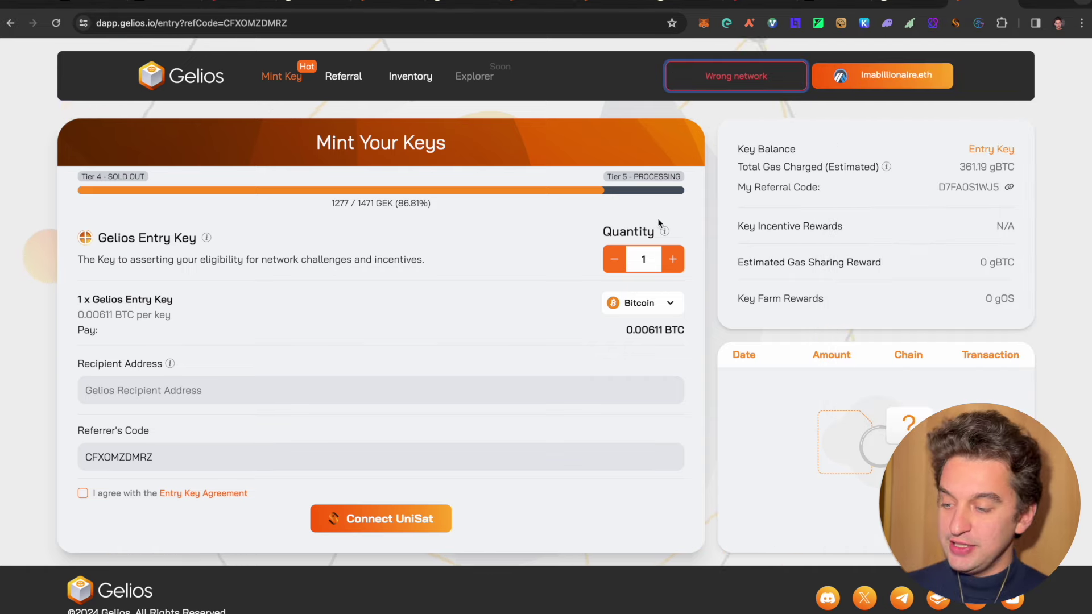
left_click(883, 2)
scroll(269, 311, "up", 8)
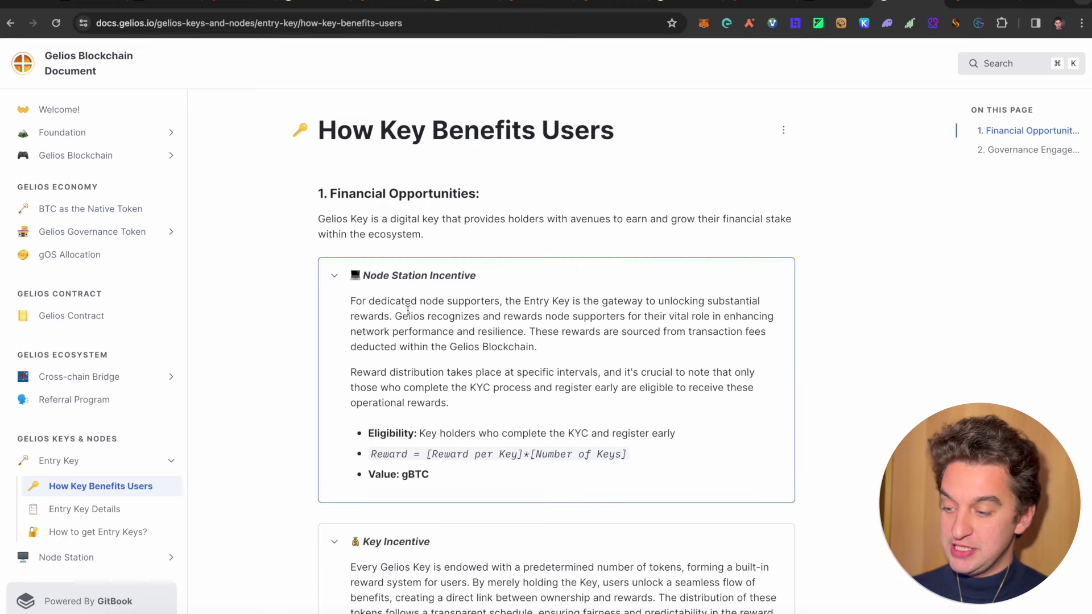
scroll(375, 373, "down", 2)
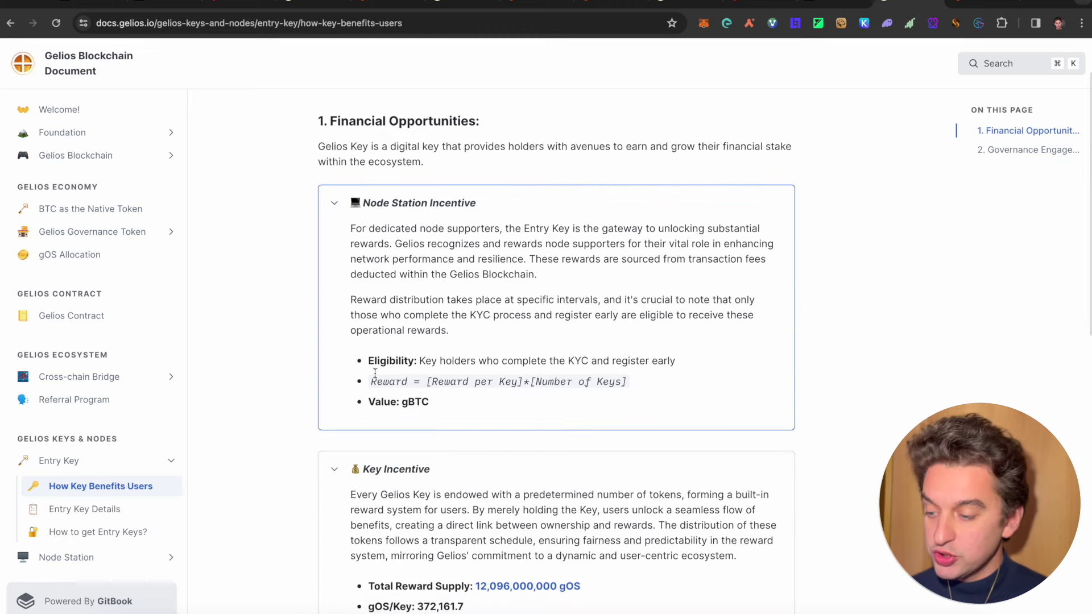
scroll(376, 376, "down", 1)
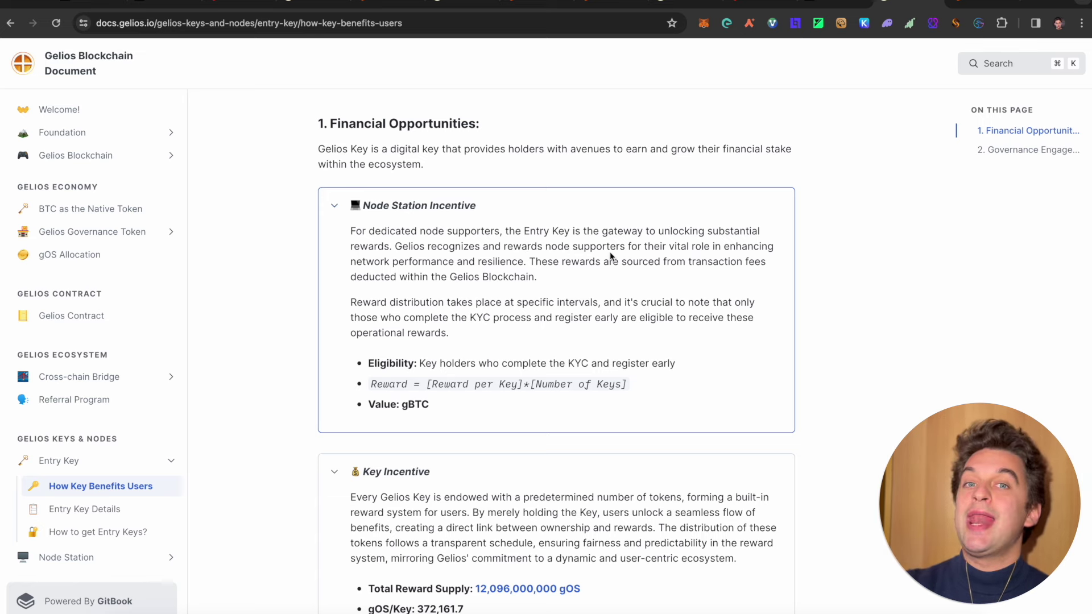
scroll(611, 256, "down", 2)
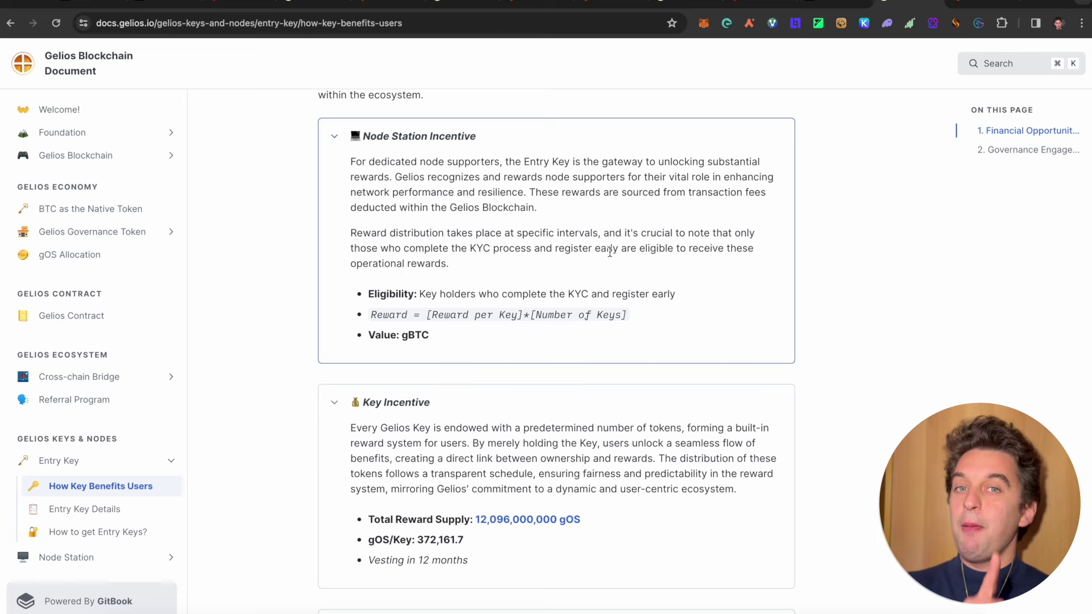
scroll(610, 252, "down", 4)
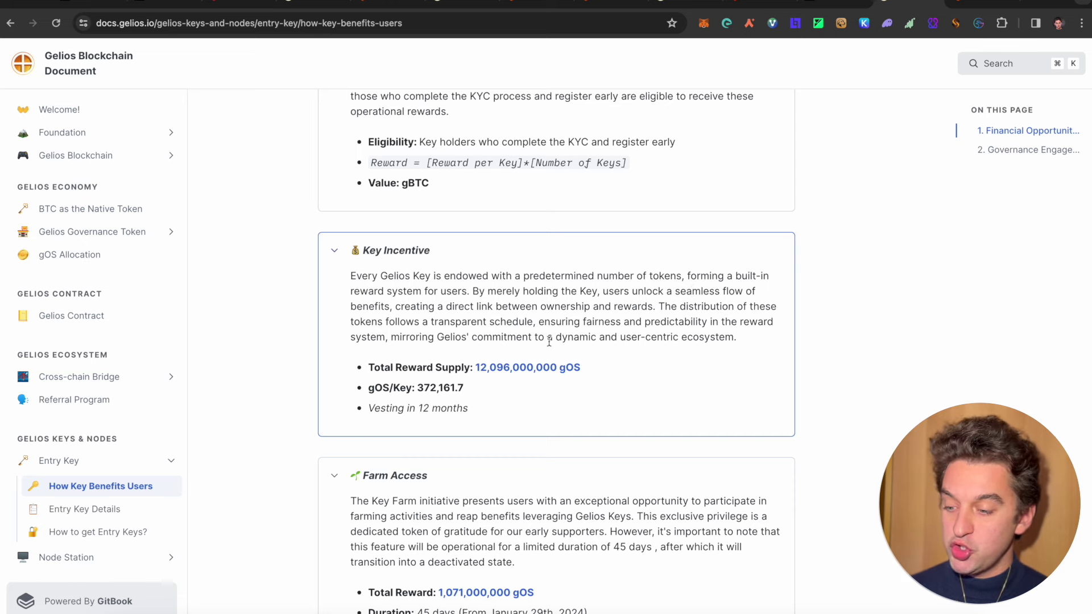
scroll(550, 342, "down", 5)
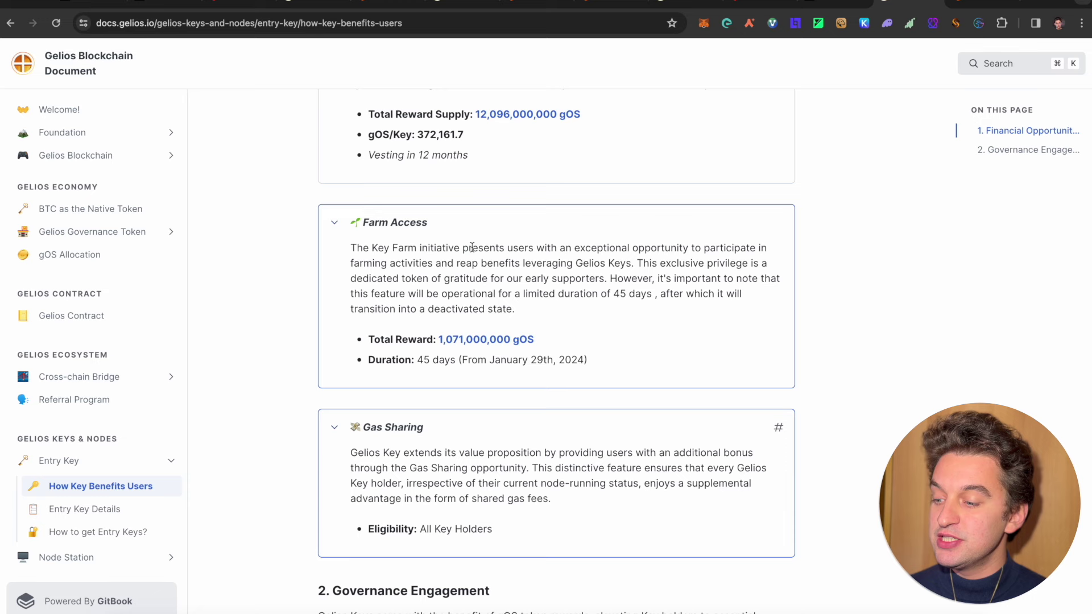
scroll(472, 252, "down", 1)
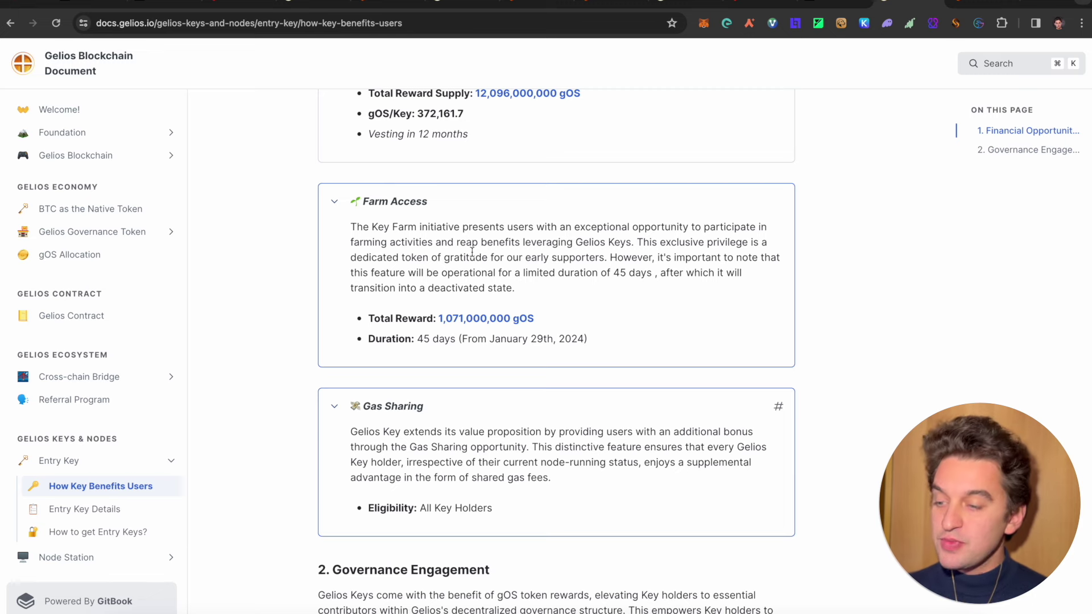
scroll(472, 252, "down", 1)
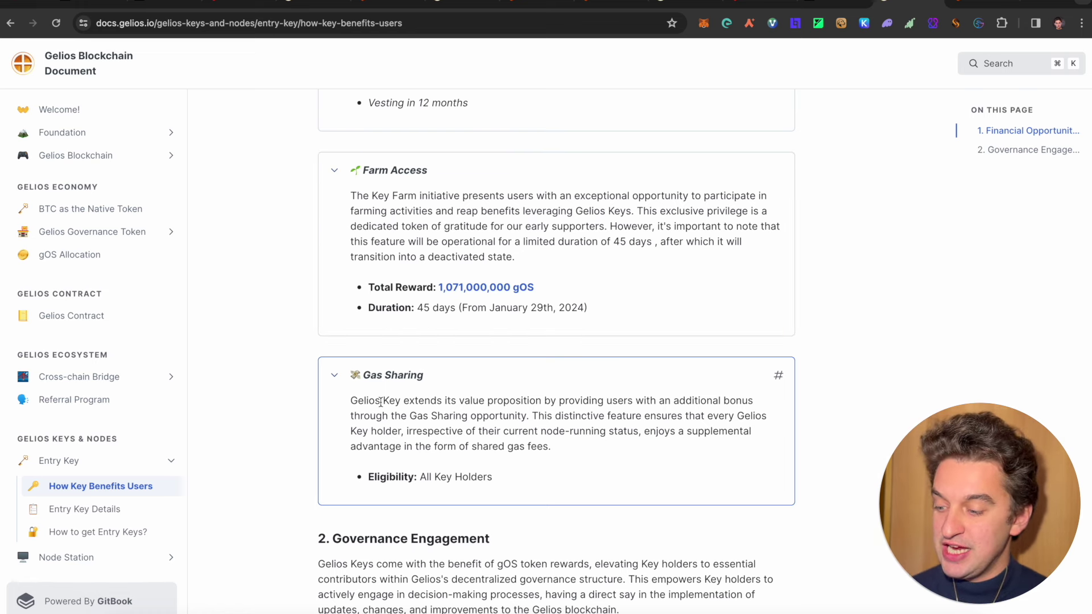
scroll(381, 403, "down", 3)
scroll(380, 405, "down", 1)
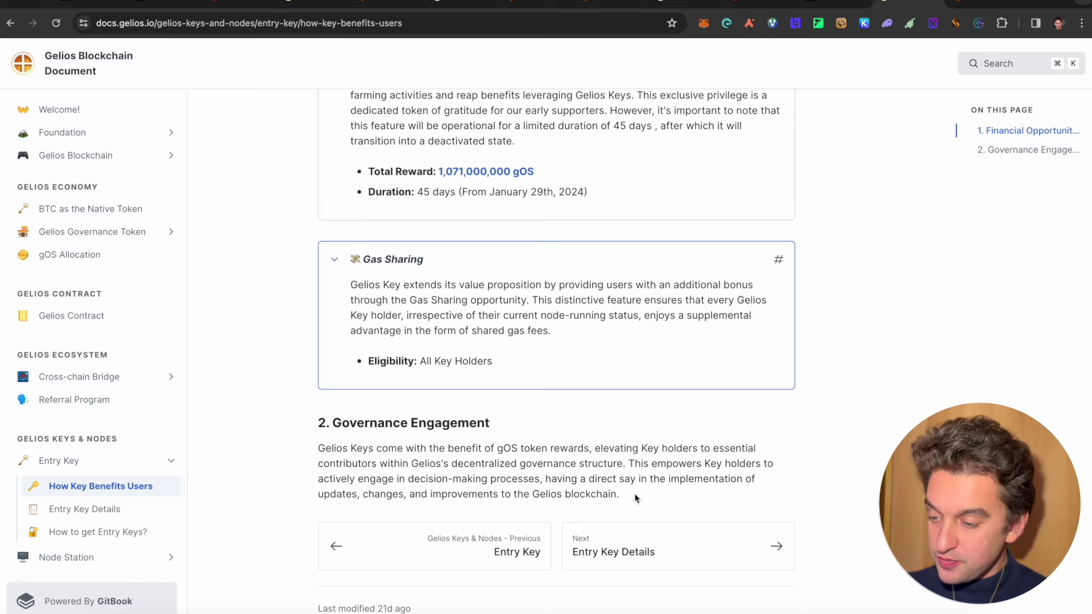
Review the Entry Key Details tier prices and the Entry Key overview, then return to minting
left_click(659, 551)
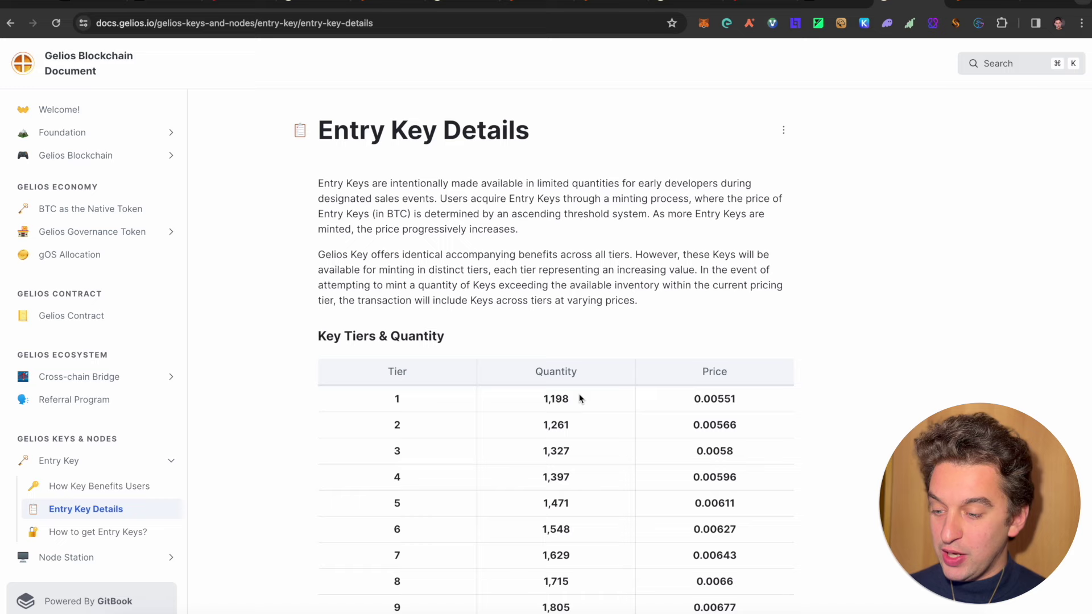
scroll(517, 378, "down", 5)
scroll(517, 378, "up", 5)
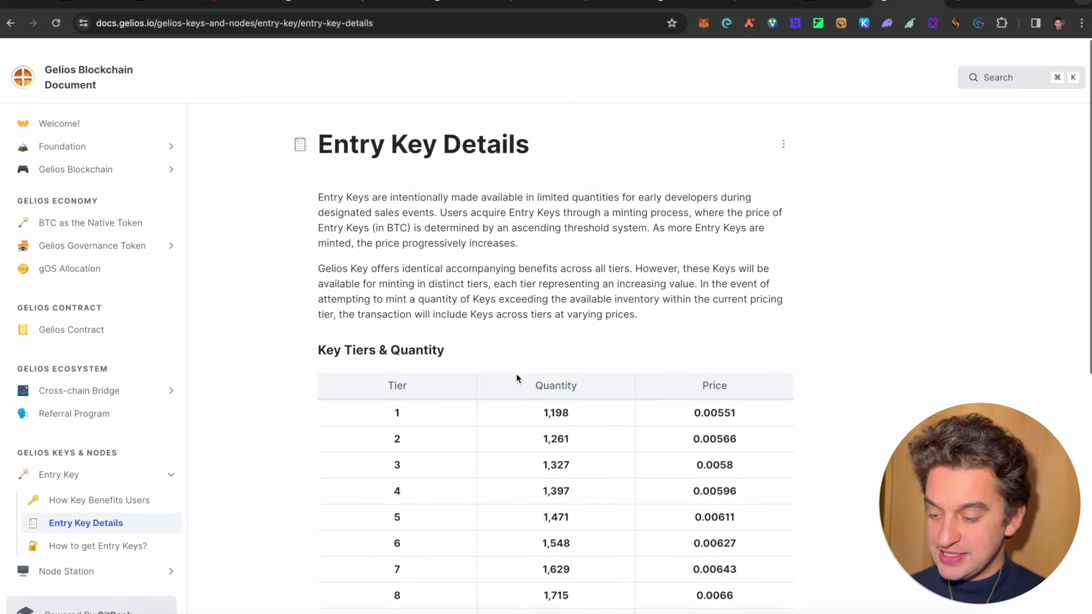
scroll(517, 378, "down", 9)
left_click(488, 552)
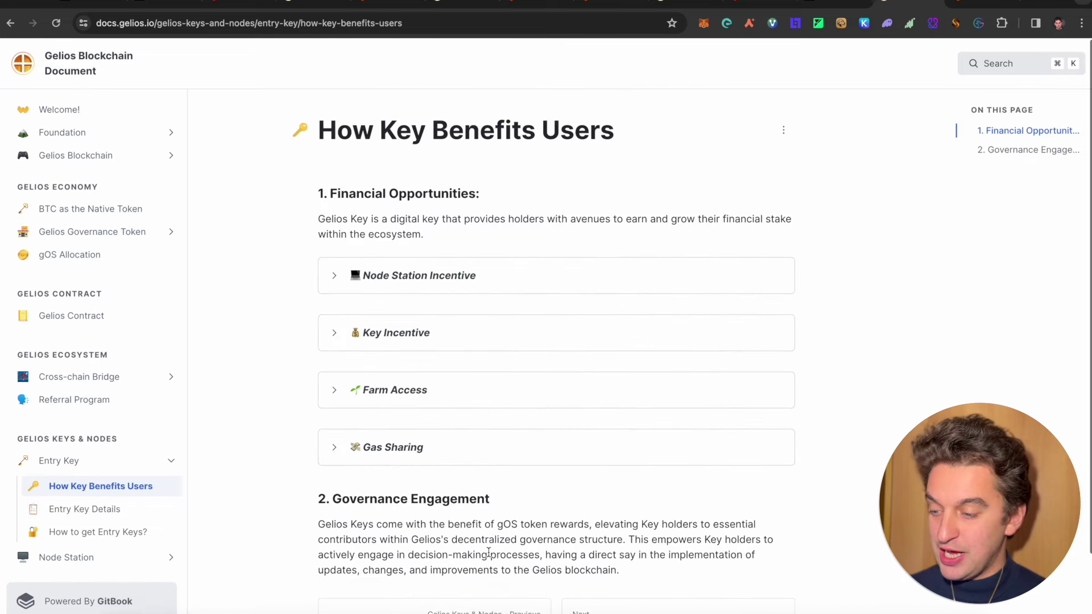
scroll(488, 551, "down", 2)
left_click(493, 545)
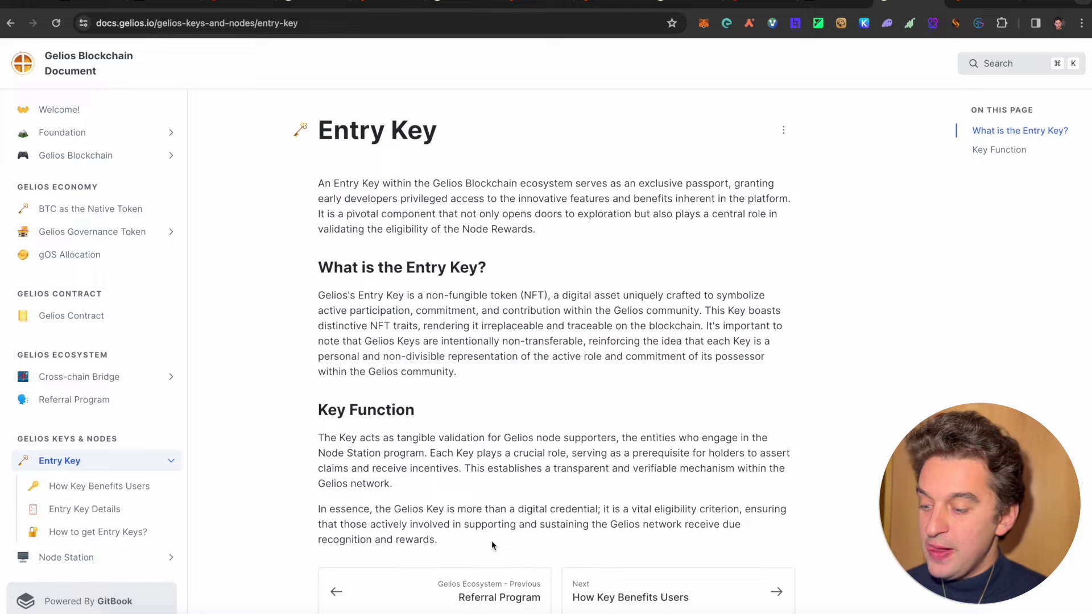
scroll(545, 421, "down", 1)
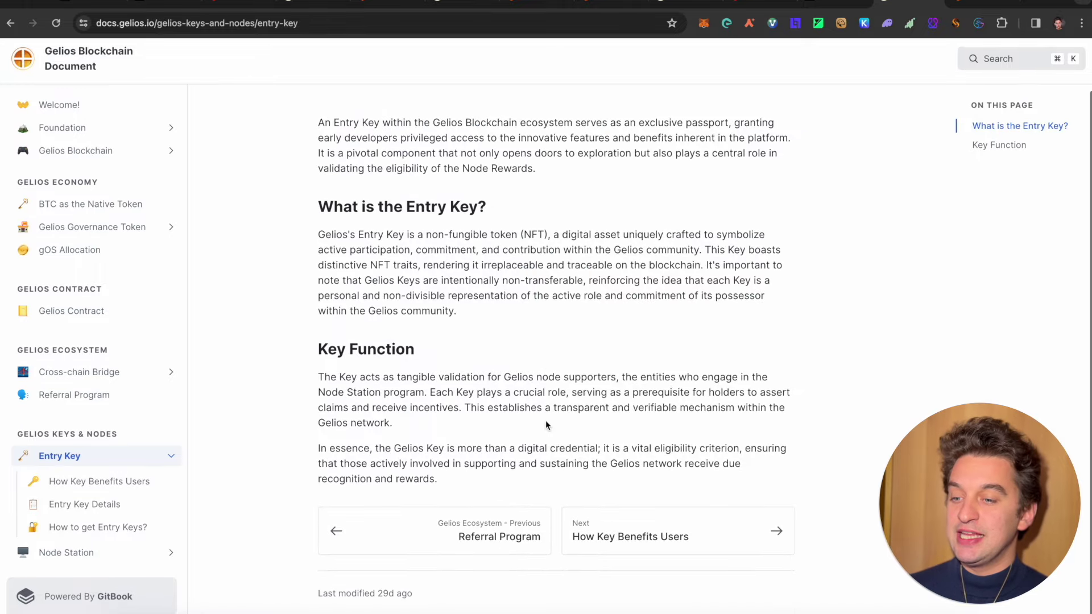
left_click(965, 1)
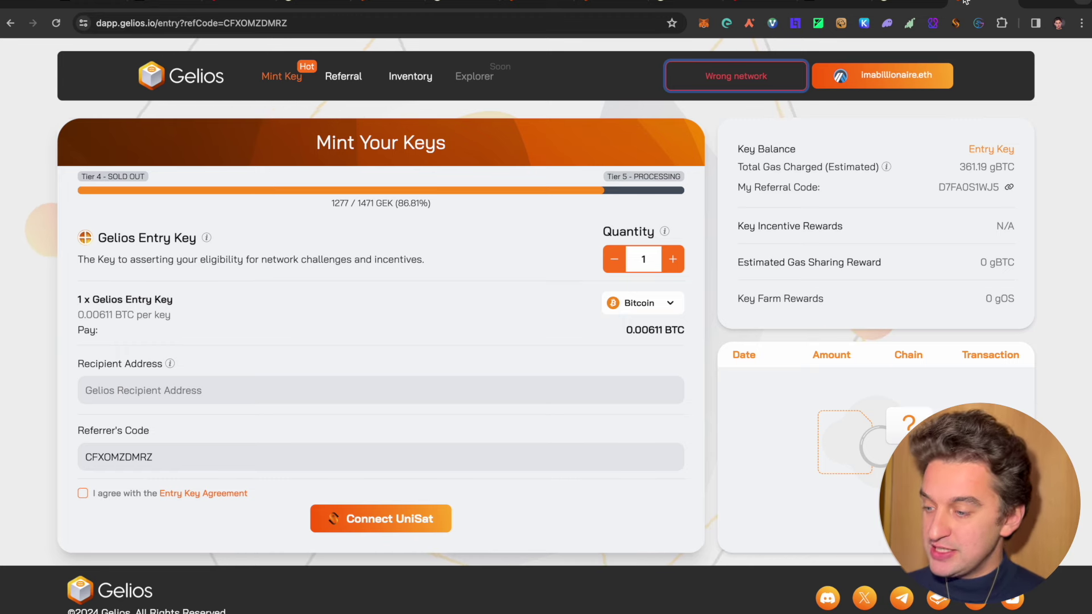
Browse the explorer's validated testnet transactions around block 507100, all marked Success
left_click(534, 5)
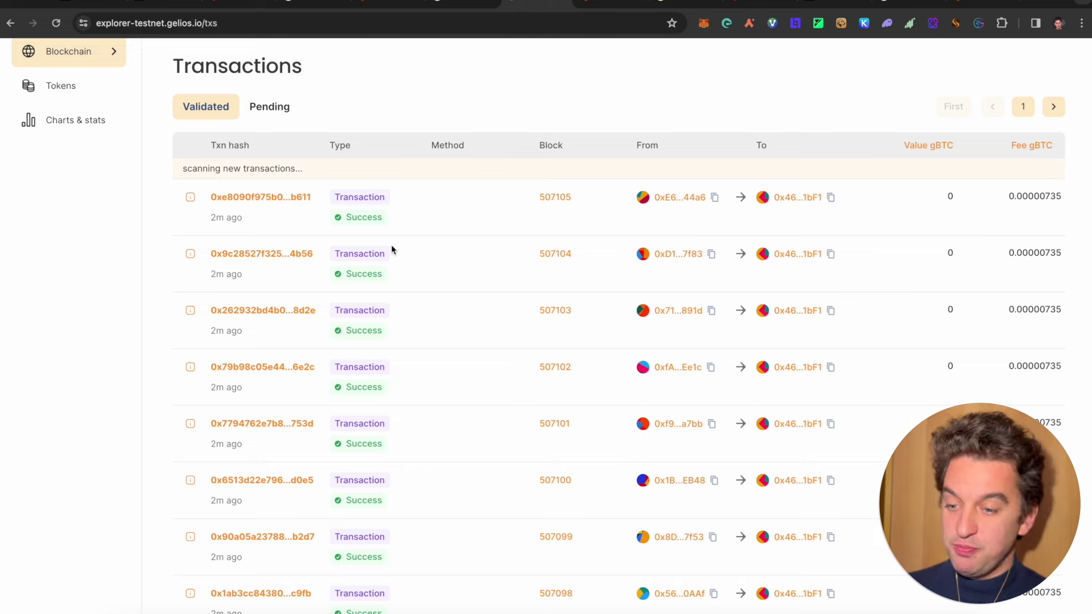
scroll(392, 249, "up", 1)
scroll(392, 250, "down", 5)
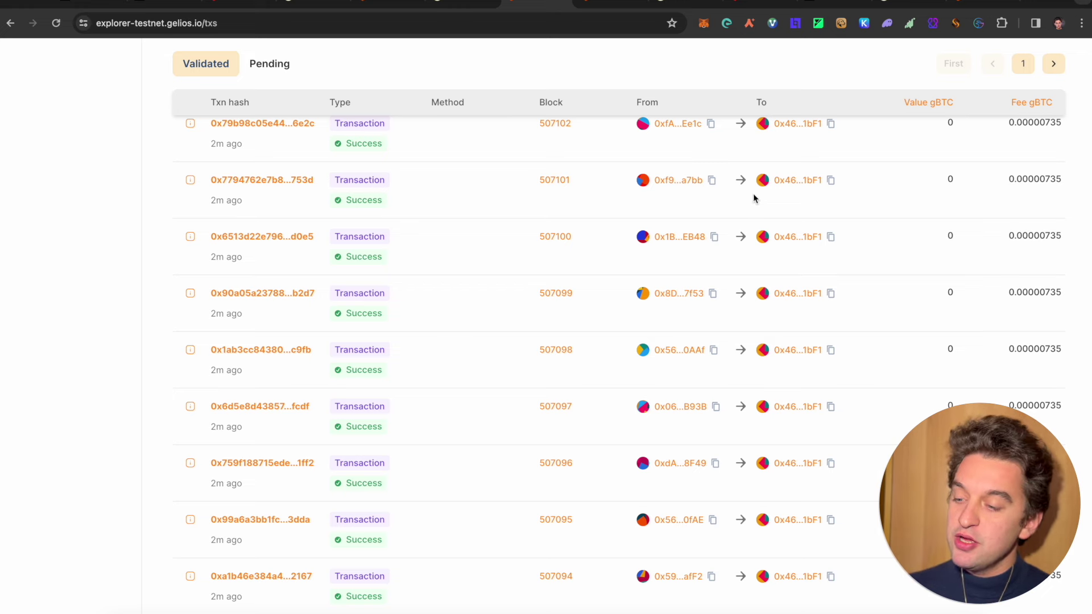
scroll(673, 283, "down", 5)
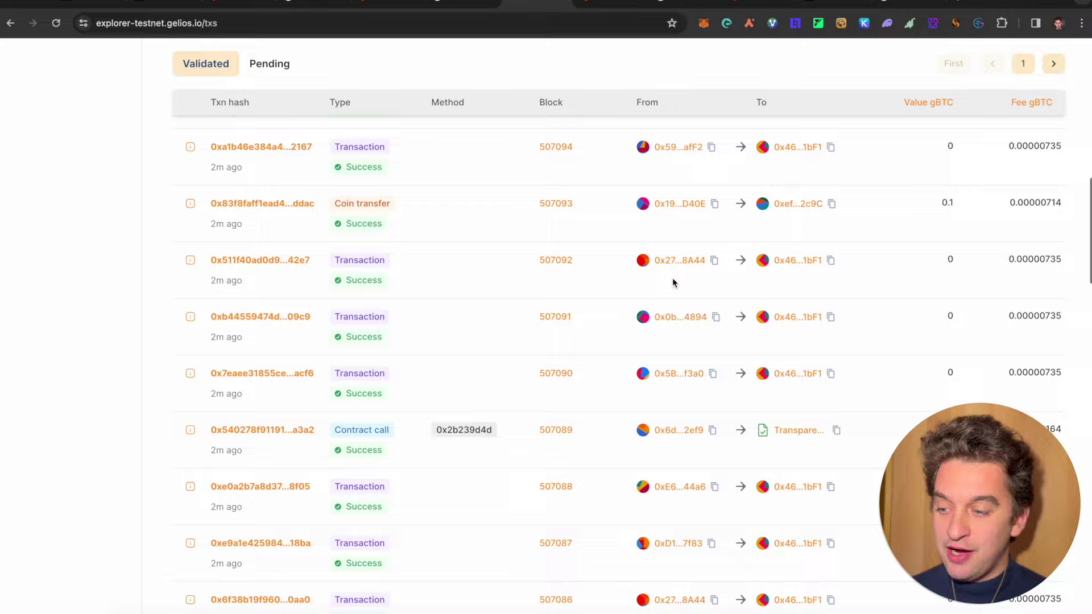
scroll(673, 283, "up", 6)
scroll(672, 283, "up", 8)
scroll(673, 283, "down", 20)
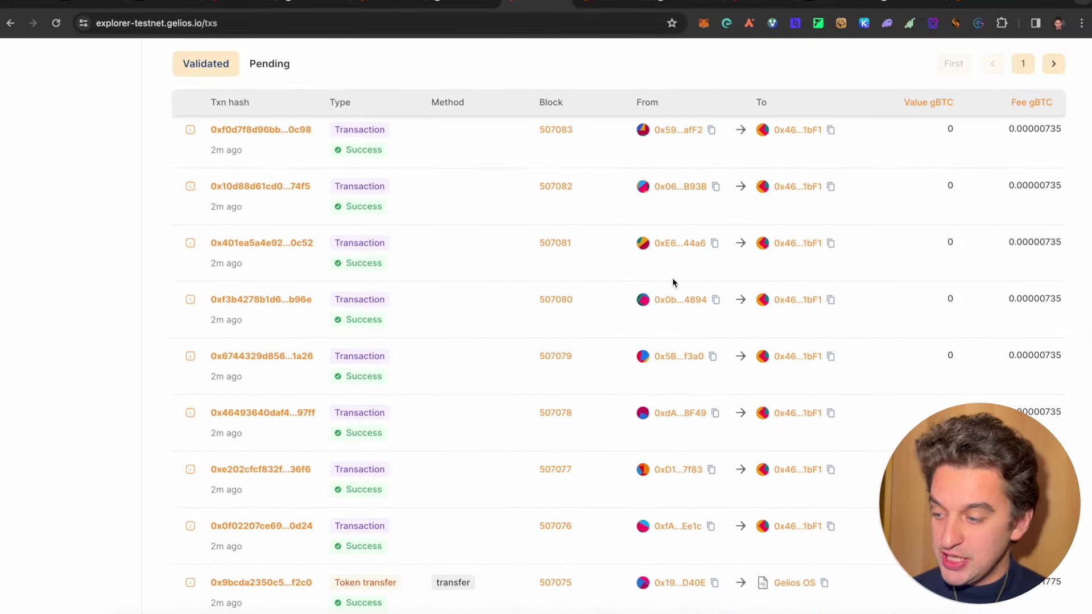
scroll(672, 283, "down", 12)
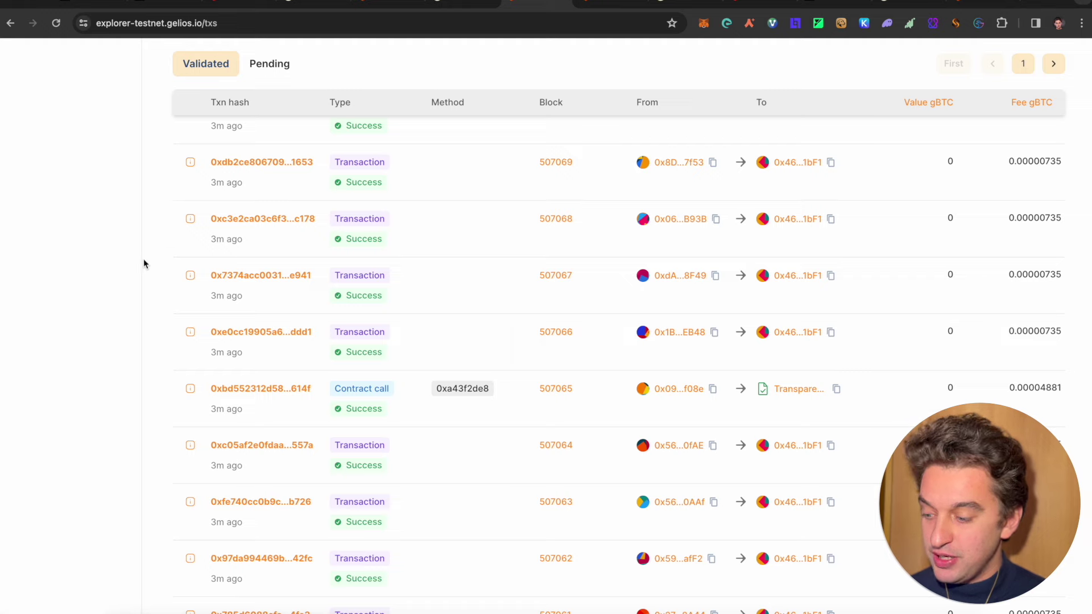
scroll(264, 323, "down", 5)
scroll(264, 323, "up", 20)
scroll(264, 311, "up", 1)
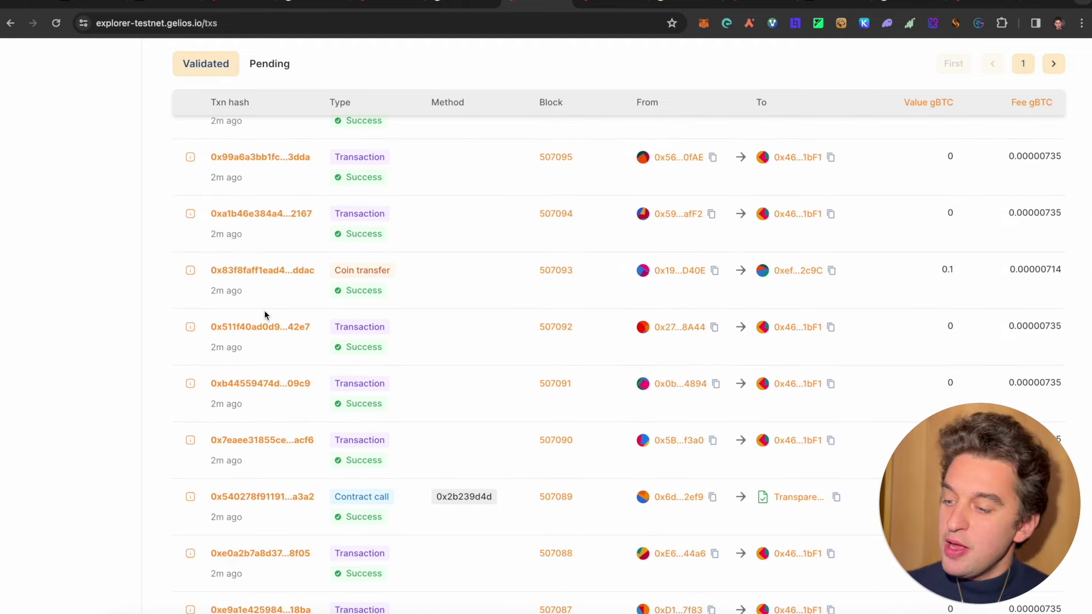
Set the Entry Key mint to pay 0.00611 WBTC on Arbitrum and accept the Entry Key Agreement
left_click(985, 3)
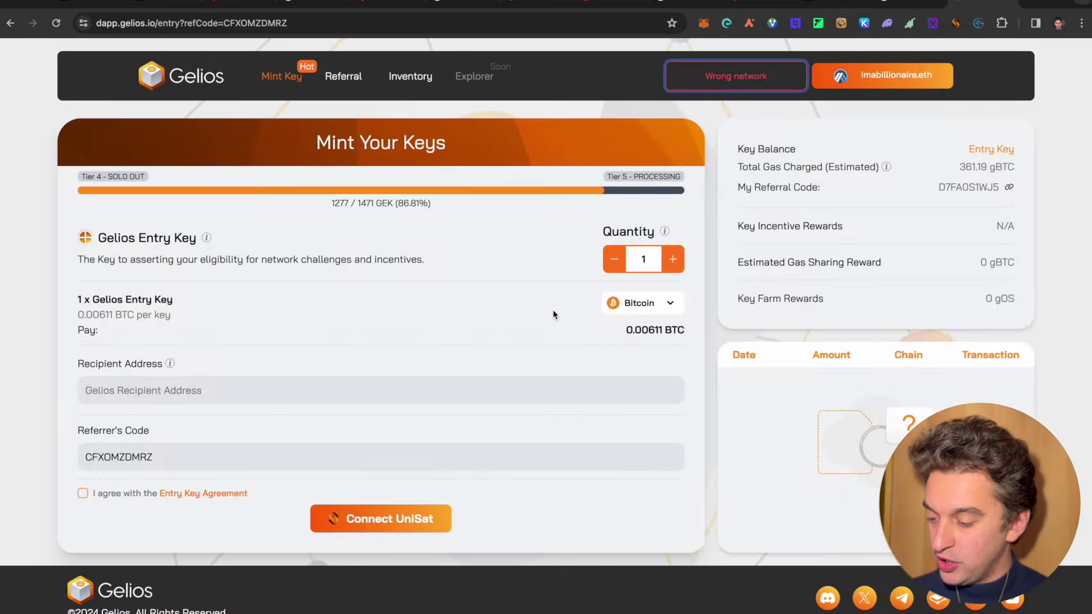
left_click(386, 515)
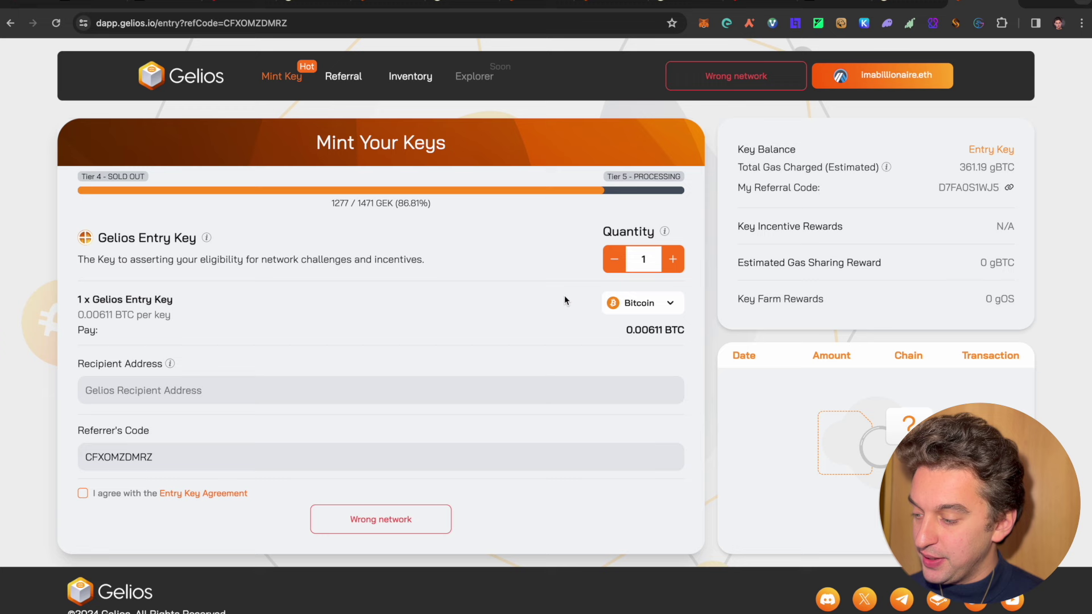
left_click(640, 301)
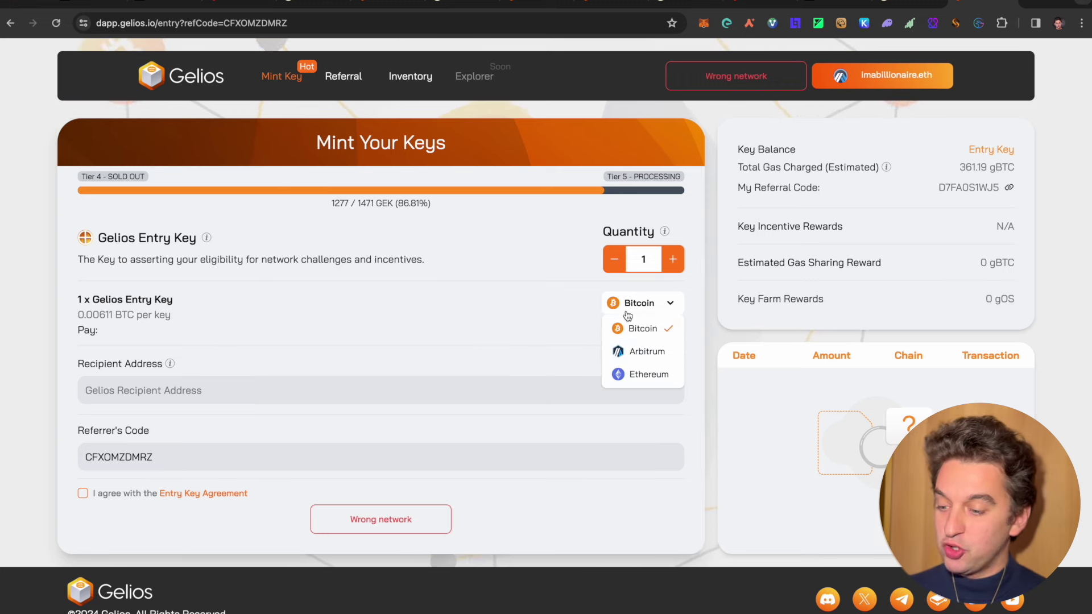
left_click(635, 351)
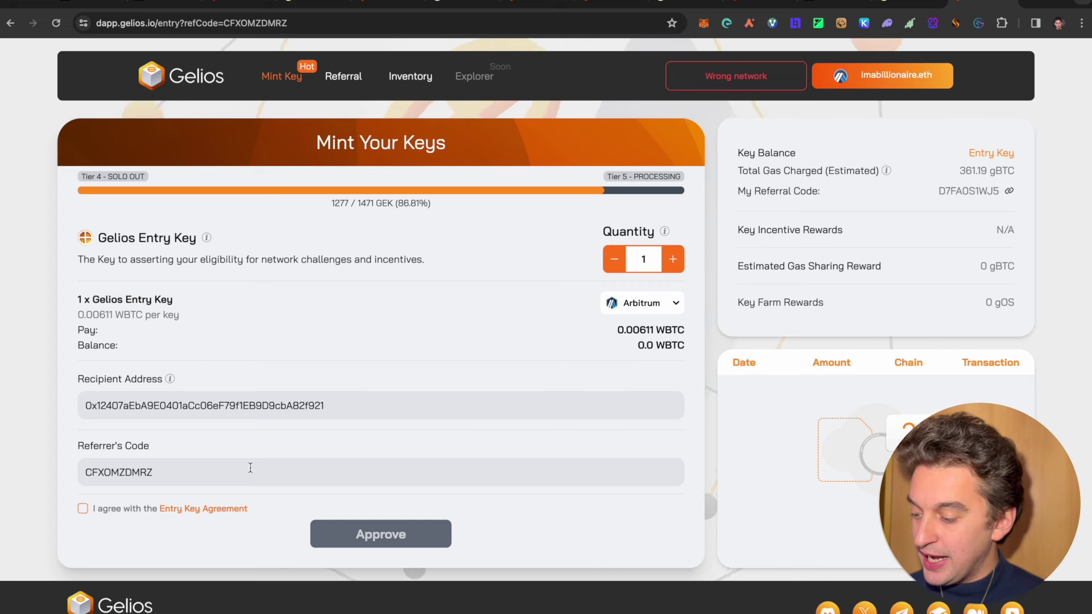
left_click(145, 507)
scroll(171, 516, "down", 1)
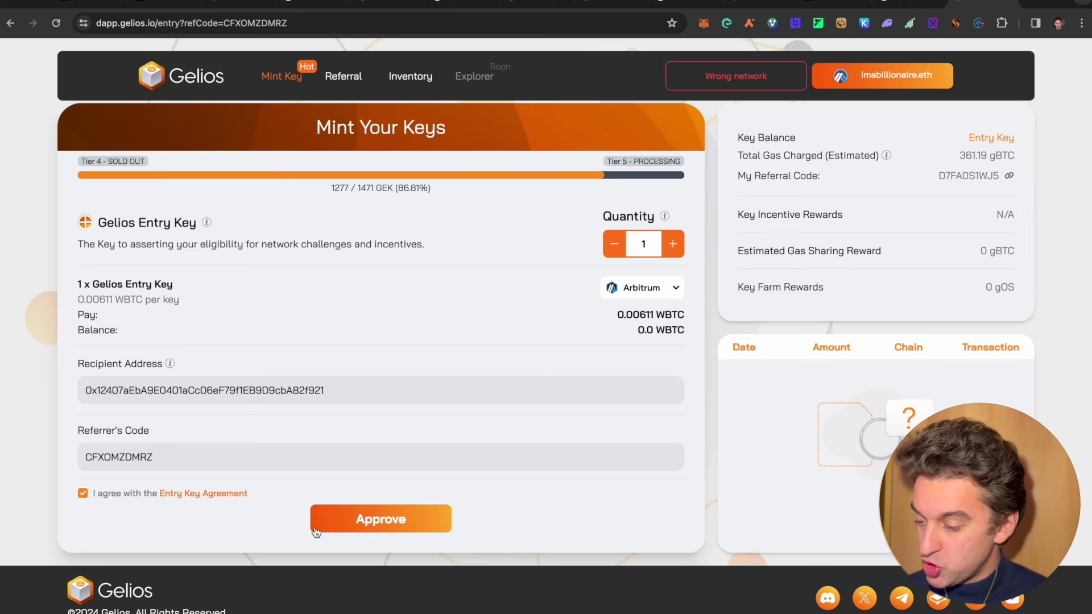
Request WBTC approval and confirm a custom MetaMask spending cap of 1000000 WBTC
left_click(379, 518)
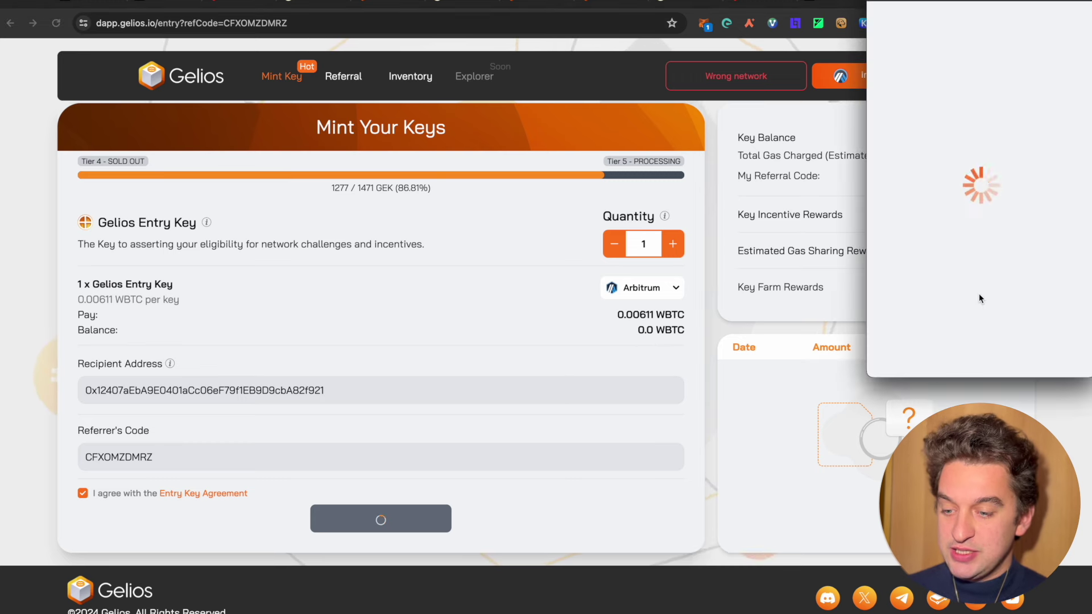
key("BackSpace")
key("BackSpace")
key("BackSpace")
key("BackSpace")
key("BackSpace")
key("BackSpace")
key("BackSpace")
key("BackSpace")
type("0")
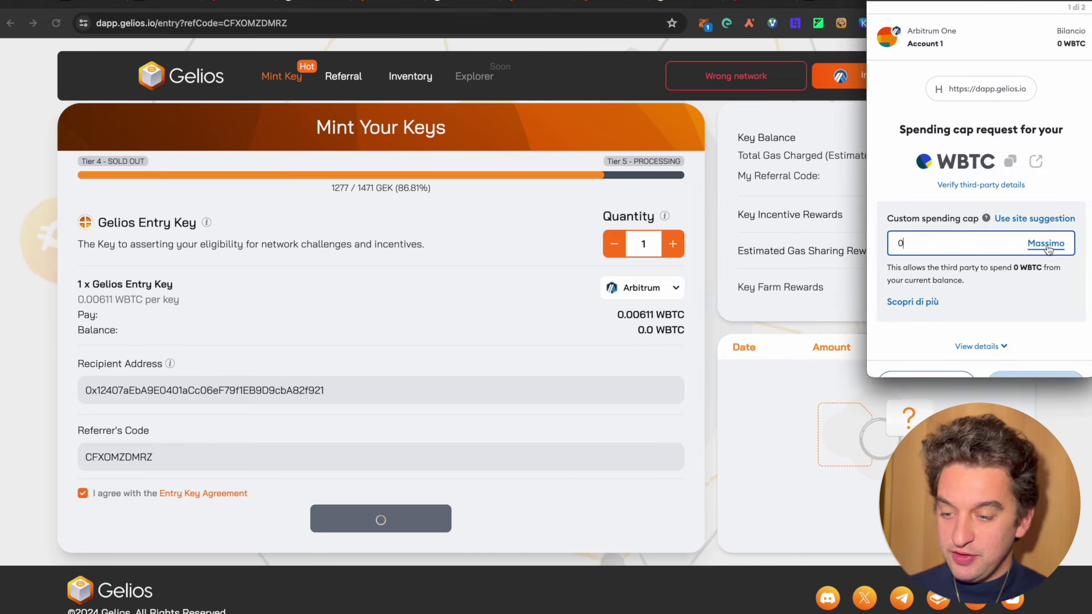
scroll(919, 336, "down", 1)
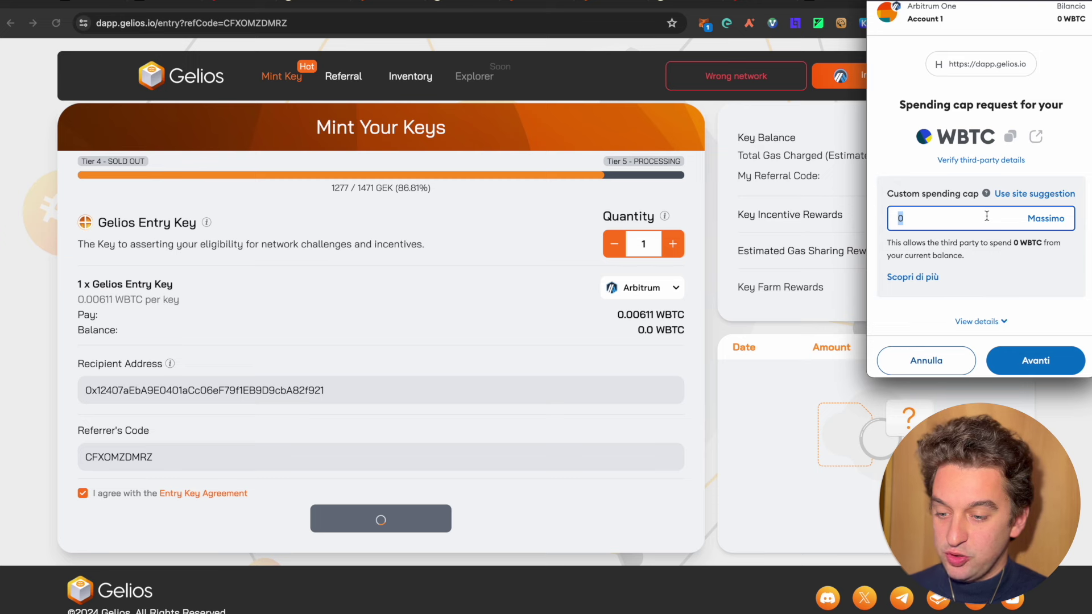
type("1000000")
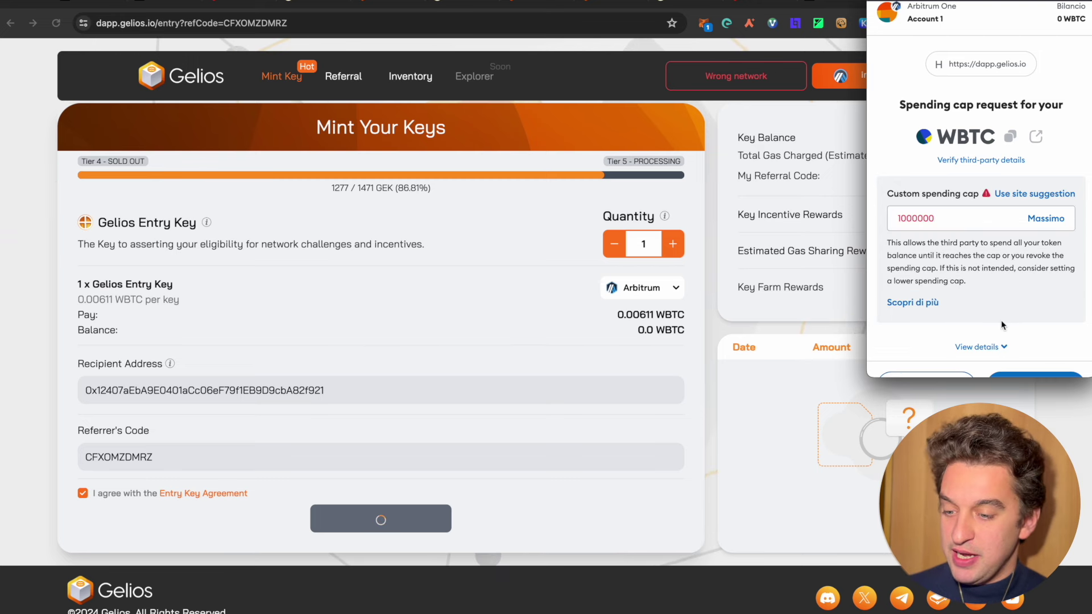
scroll(1001, 320, "down", 1)
left_click(1032, 356)
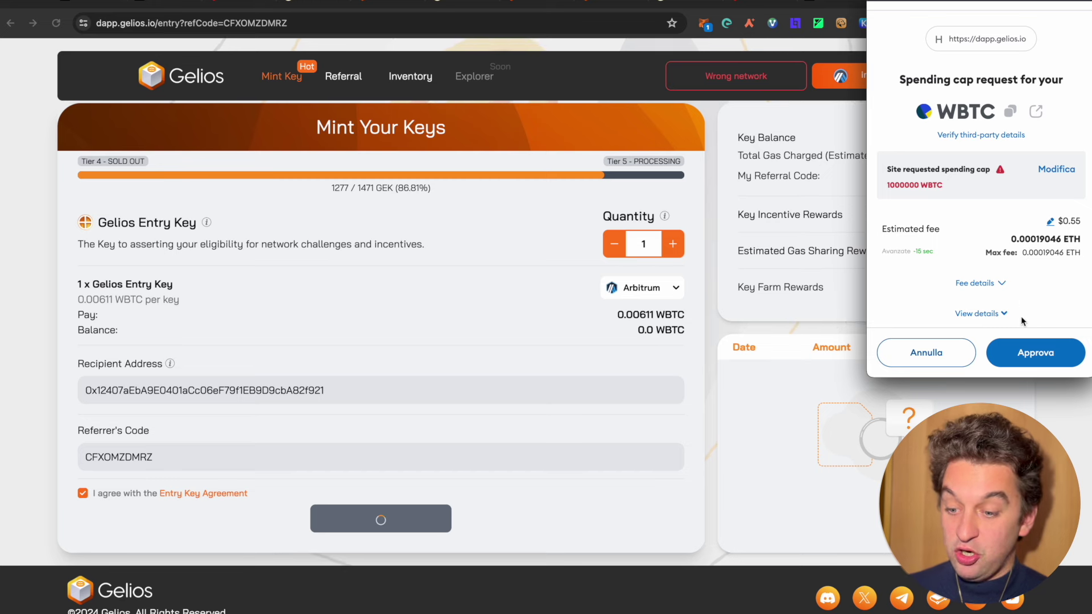
left_click(1039, 353)
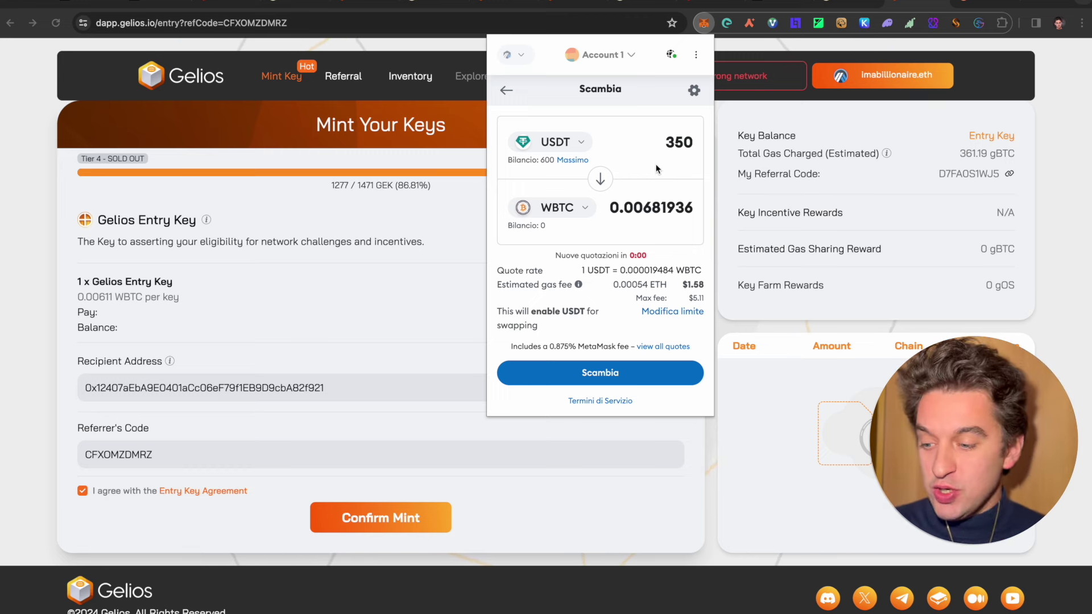
Swap 350 USDT for about 0.0068 WBTC and check the token list shows 0.00682 WBTC
left_click(607, 373)
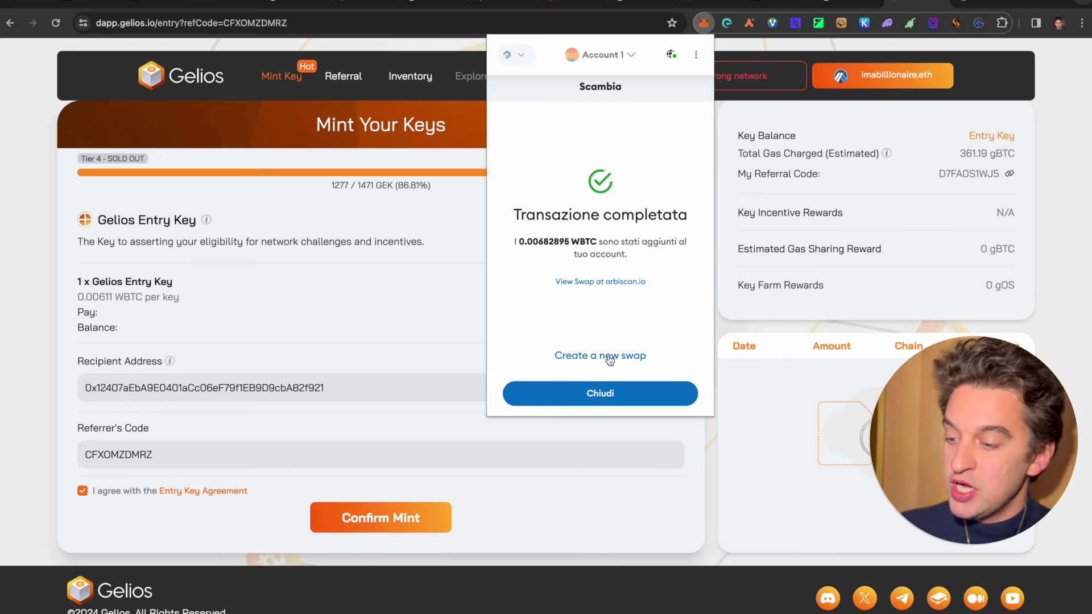
left_click(583, 398)
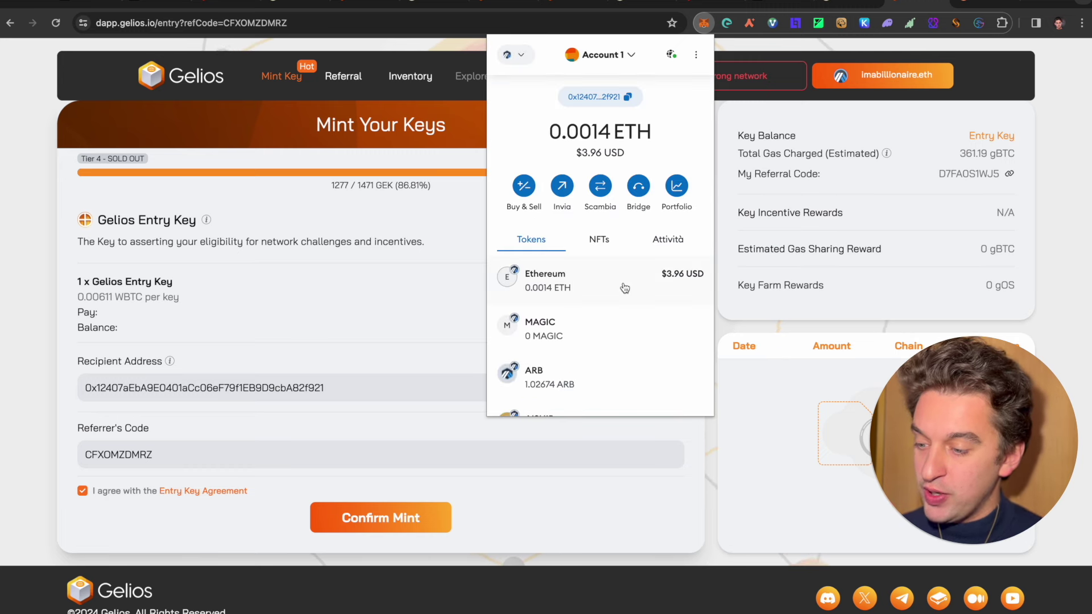
scroll(557, 355, "down", 5)
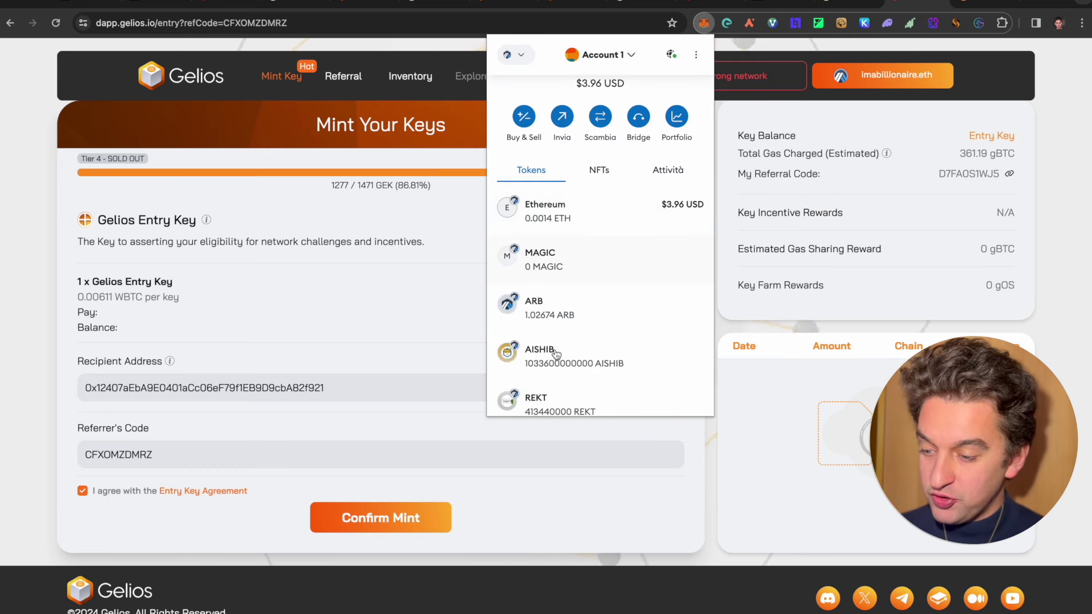
scroll(557, 355, "down", 3)
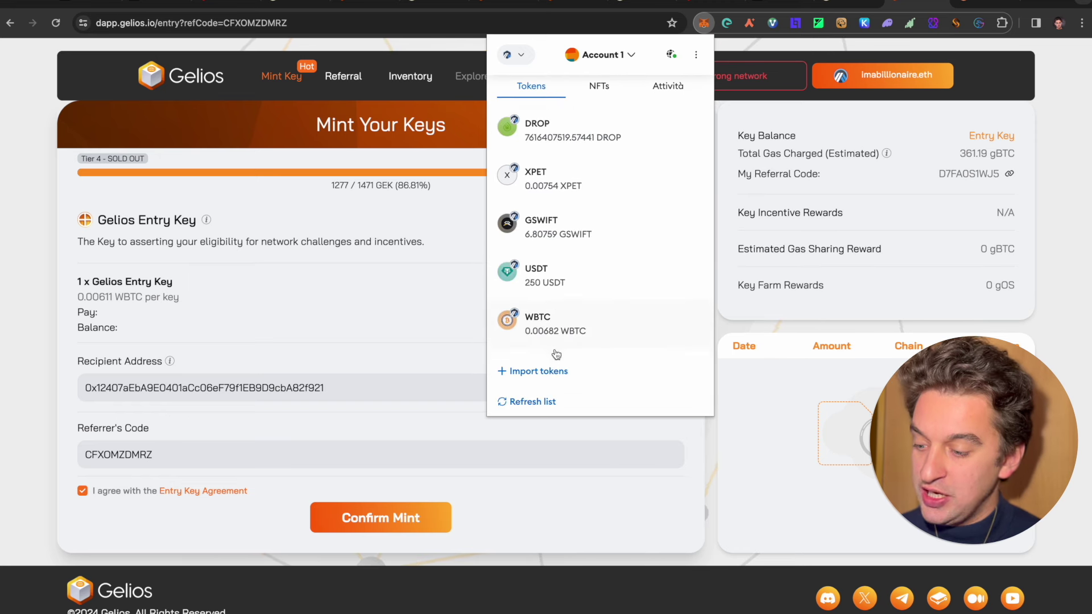
Confirm the Entry Key mint in MetaMask and view the mint transaction on Arbiscan
left_click(448, 312)
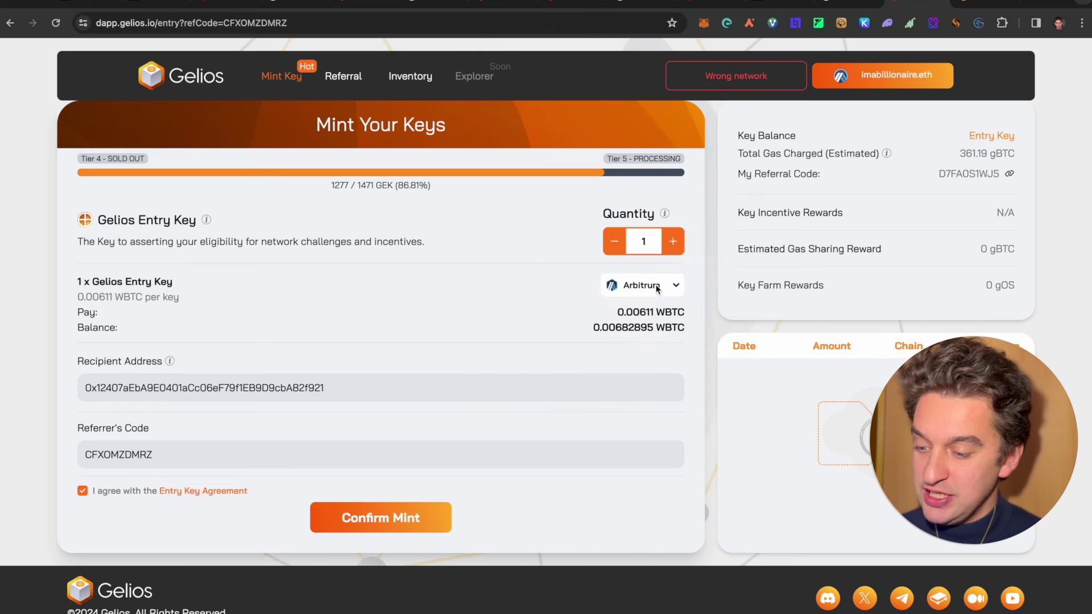
left_click(441, 508)
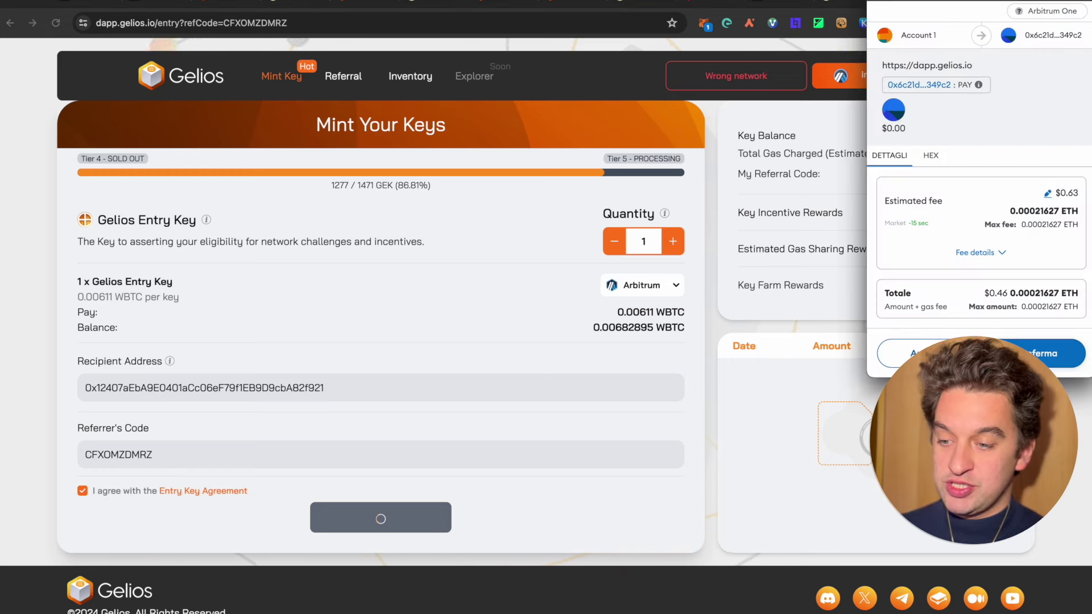
left_click(1050, 353)
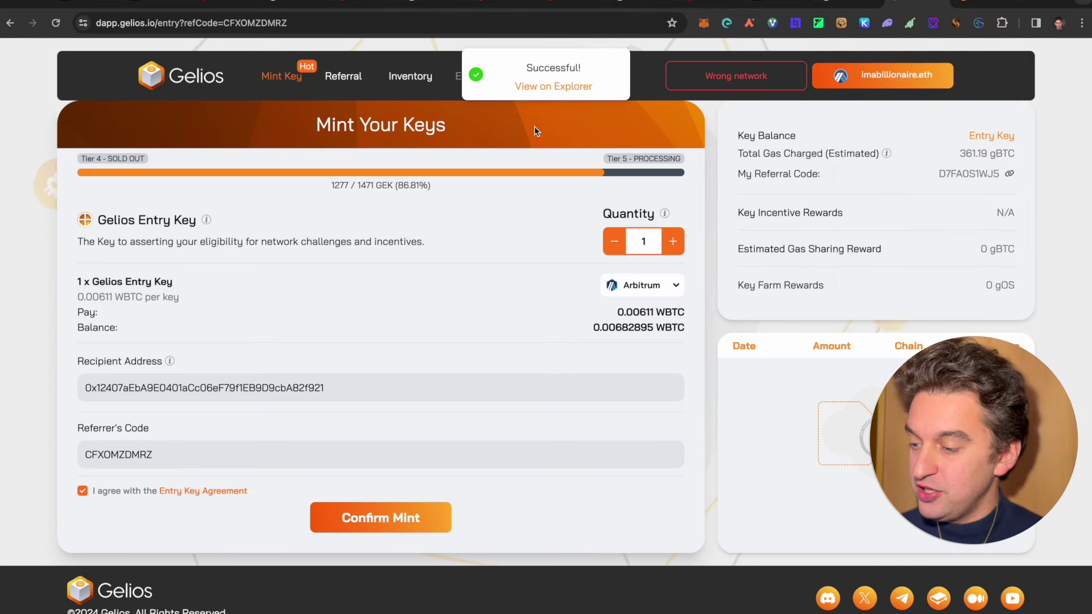
left_click(544, 87)
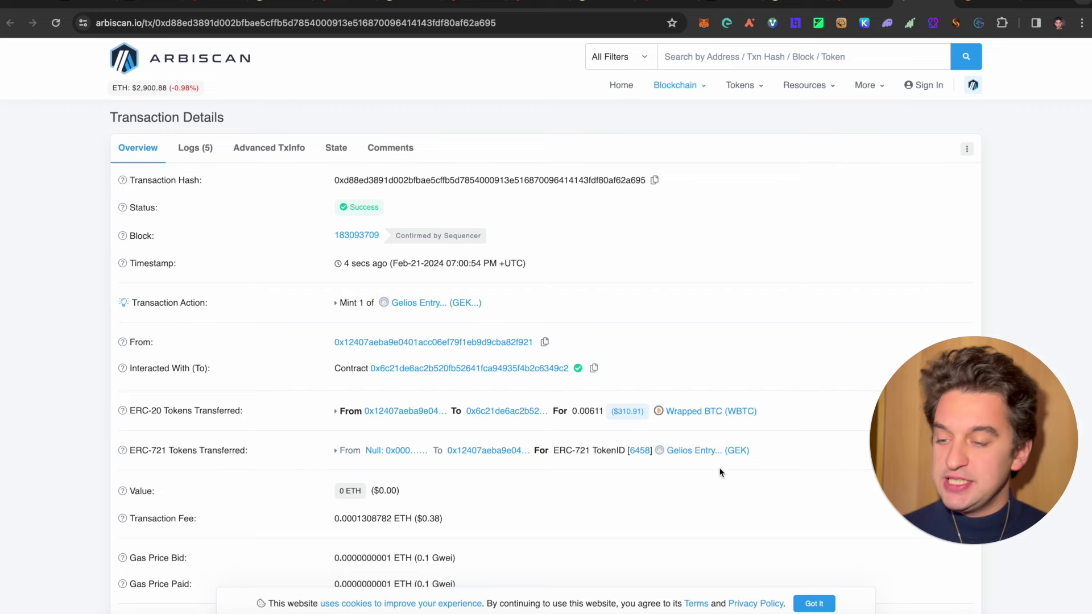
Review the 2024/02/21 one-key mint record and the GEK supply figure, then return to Gelios on X
left_click(860, 3)
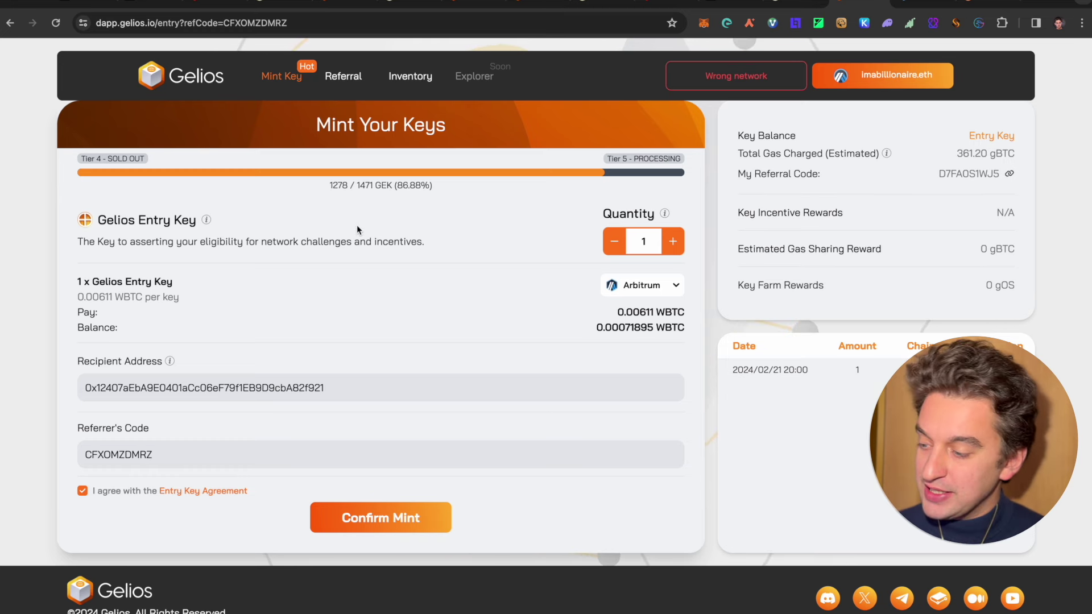
mouse_move(126, 158)
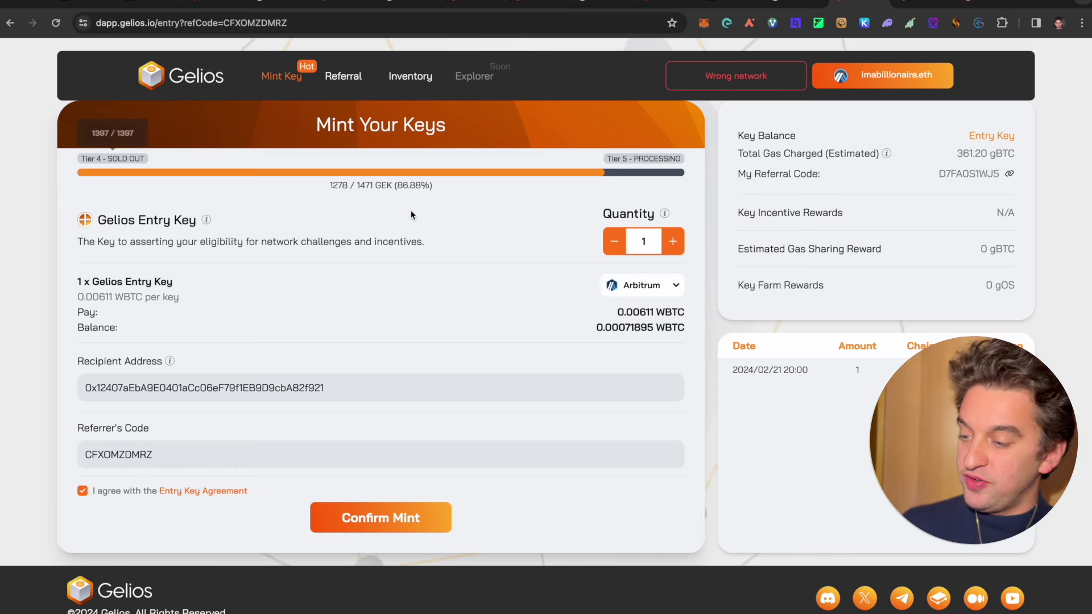
left_click_drag(350, 185, 421, 186)
left_click(347, 210)
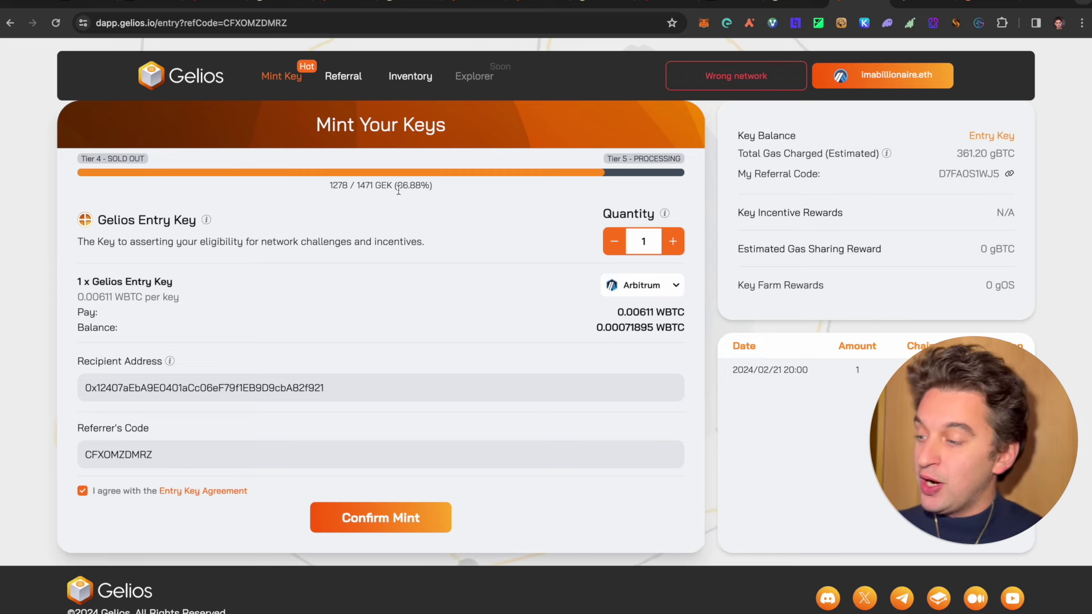
key("ctrl+Tab")
Check the rhino.fi bridge and Arbiscan transaction tabs, then return to the Gelios mint page (1278/1471 GEK)
scroll(405, 154, "up", 10)
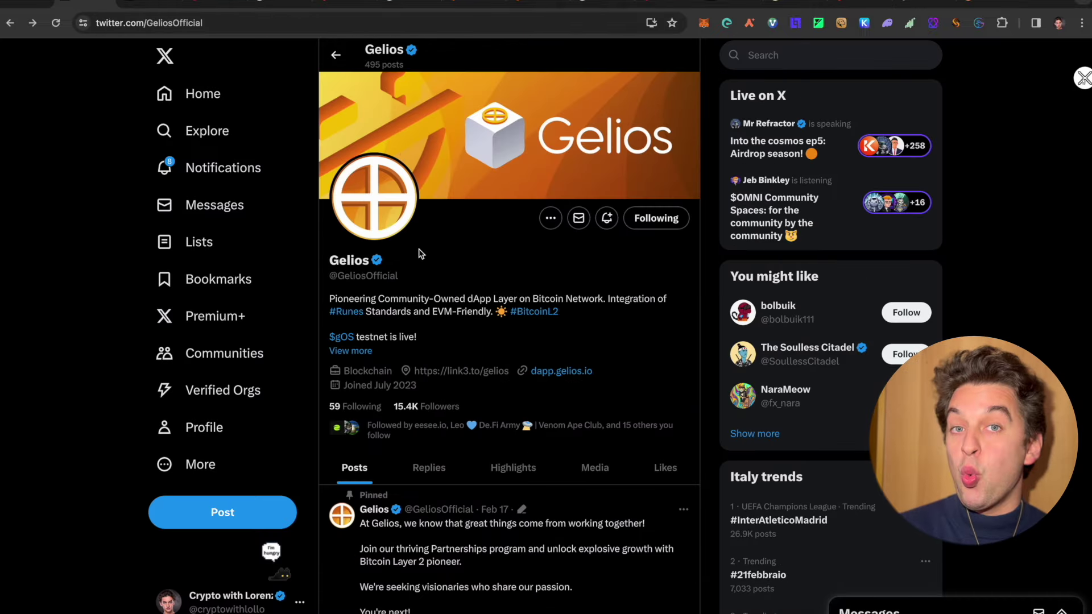
left_click(985, 2)
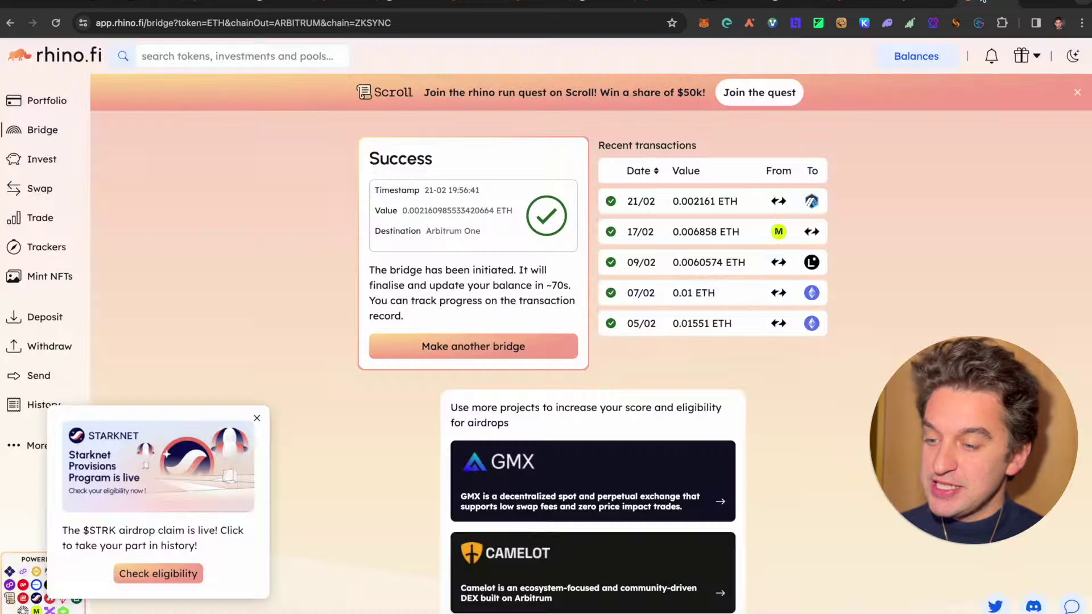
left_click(921, 3)
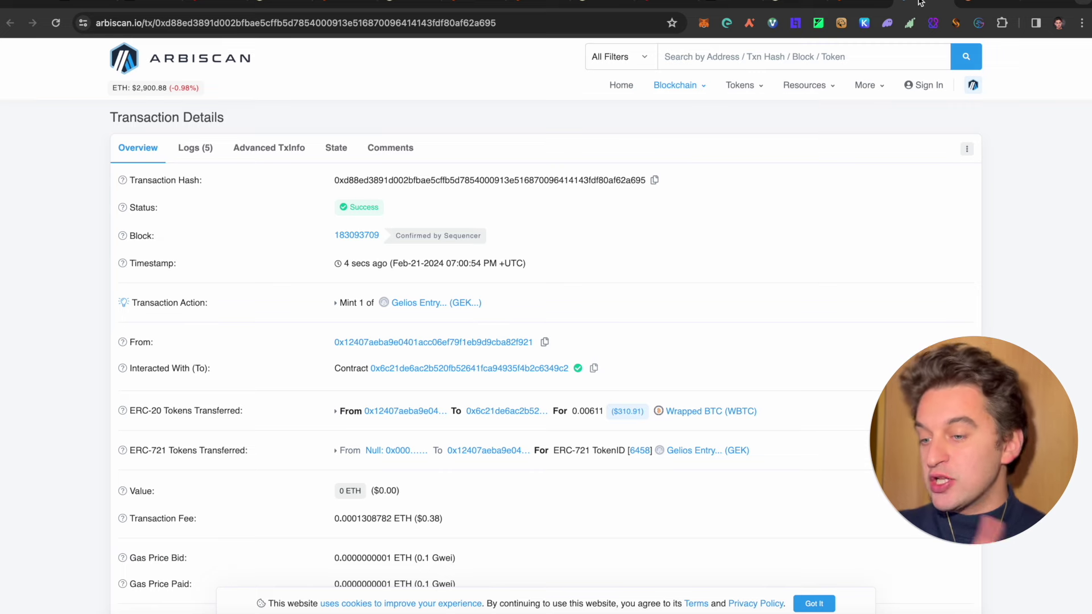
left_click(970, 3)
left_click(916, 2)
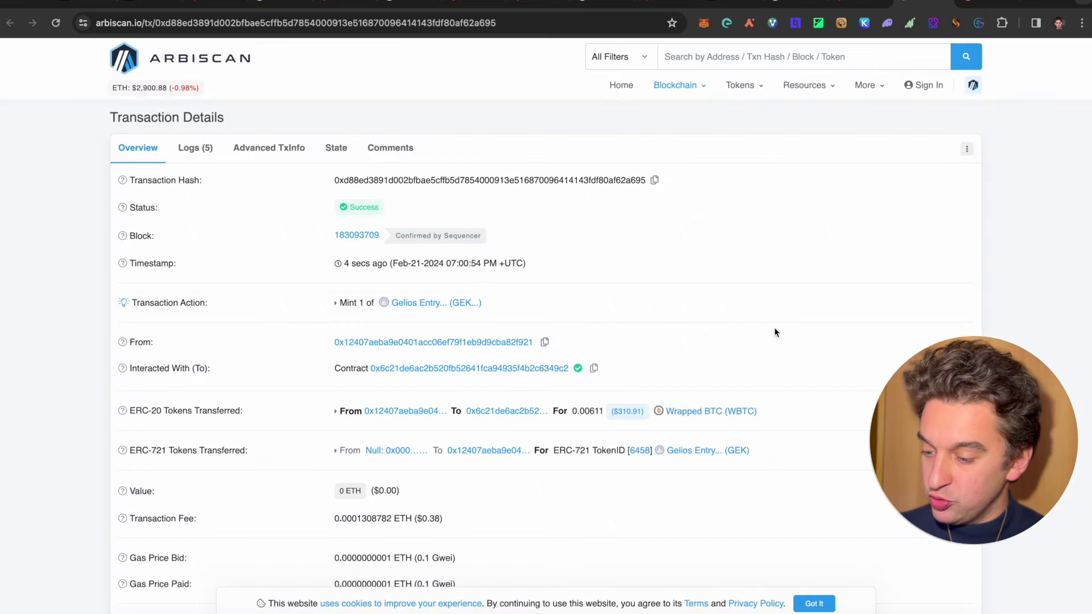
key("ctrl+shift+Tab")
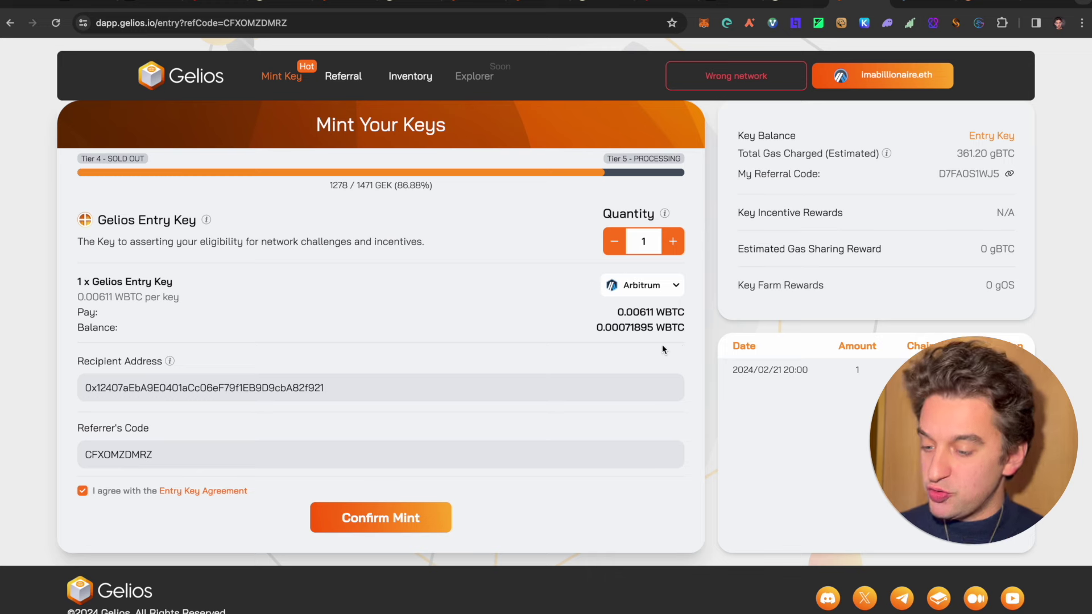
Open Entry Key #6458 from the Gelios inventory and start activating its Key Farm
left_click(359, 76)
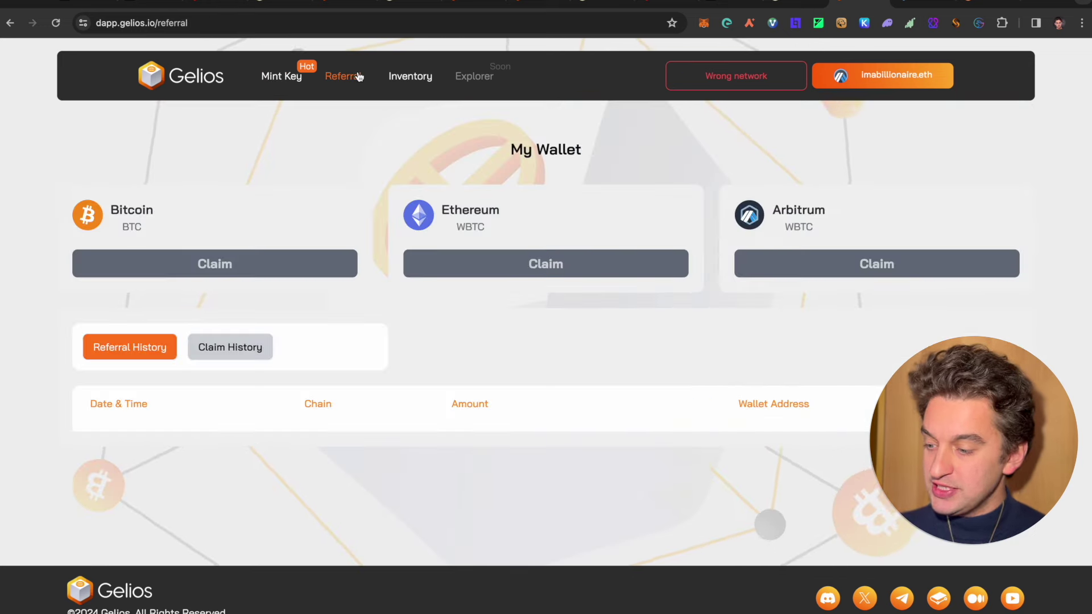
left_click(405, 76)
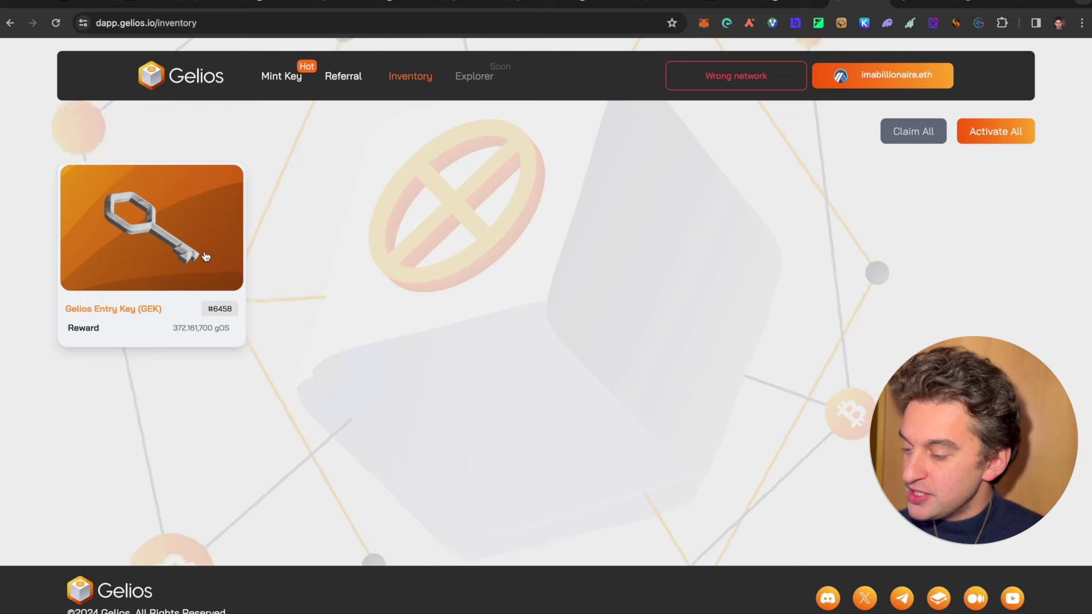
left_click(182, 252)
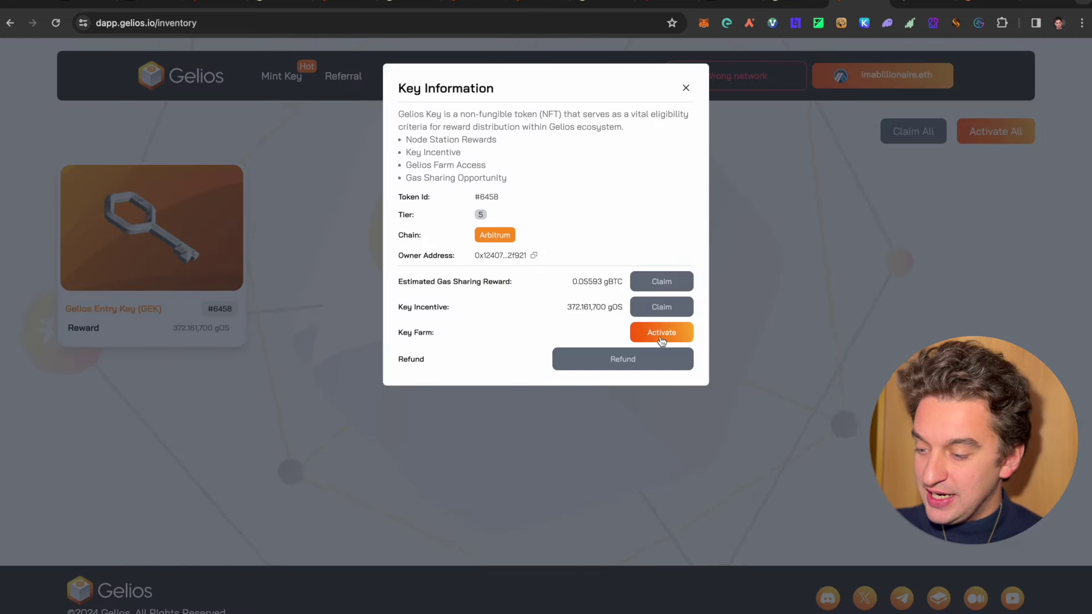
left_click(679, 334)
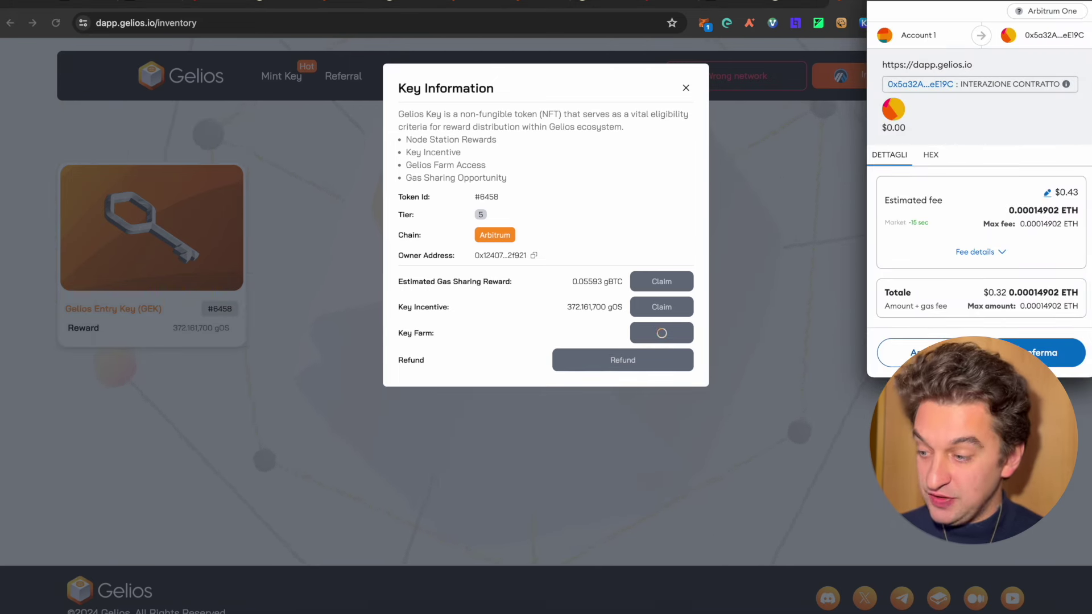
In the Entry Key docs, expand Farm Access under How Key Benefits Users: 1,071,000,000 gOS over 45 days
left_click(666, 3)
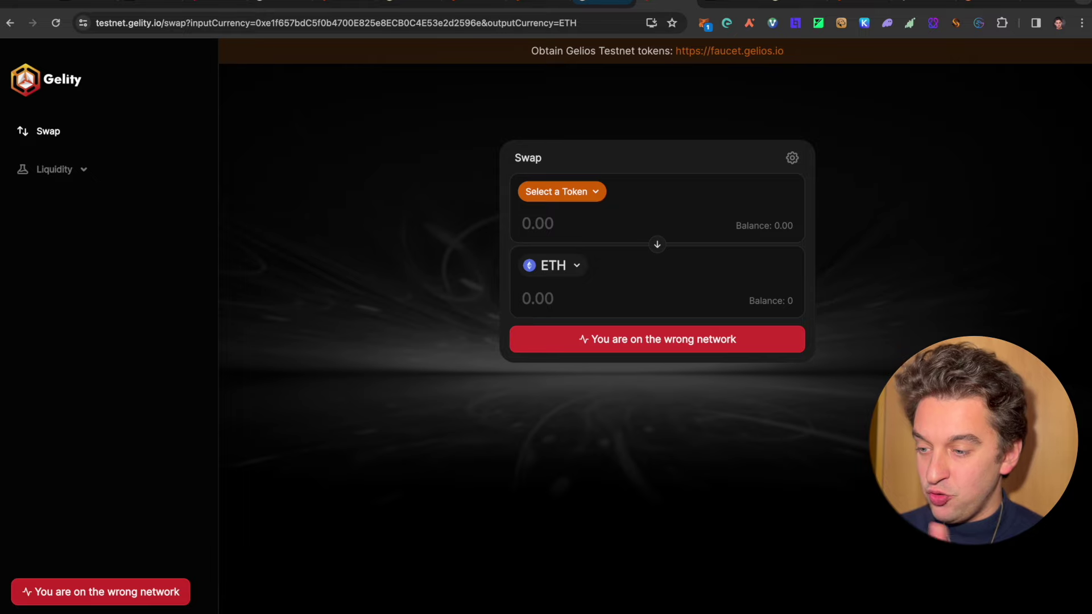
key("ctrl+Tab")
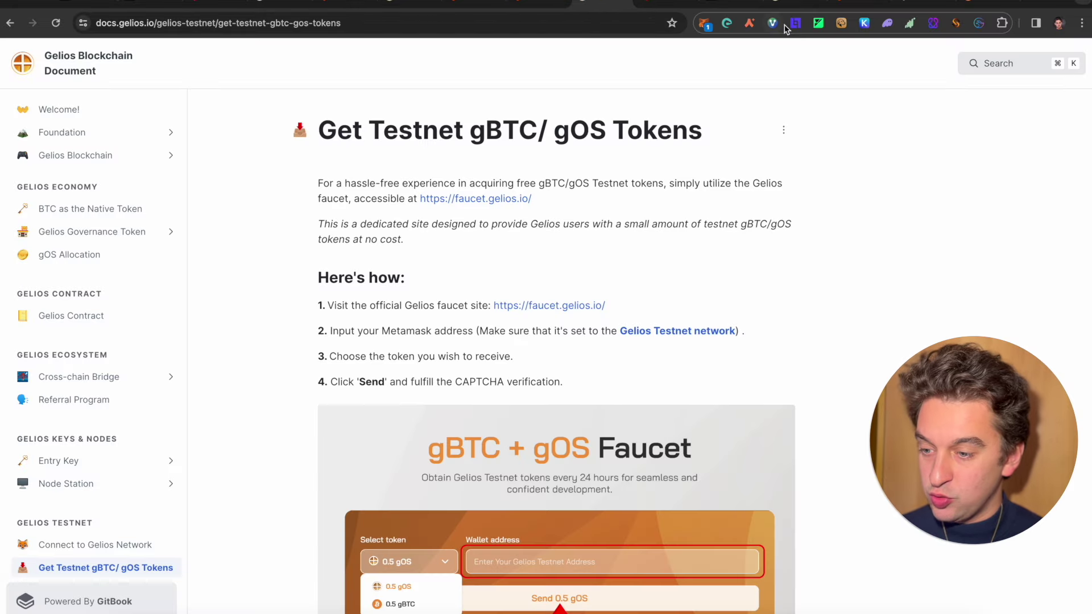
left_click(794, 2)
scroll(628, 226, "up", 2)
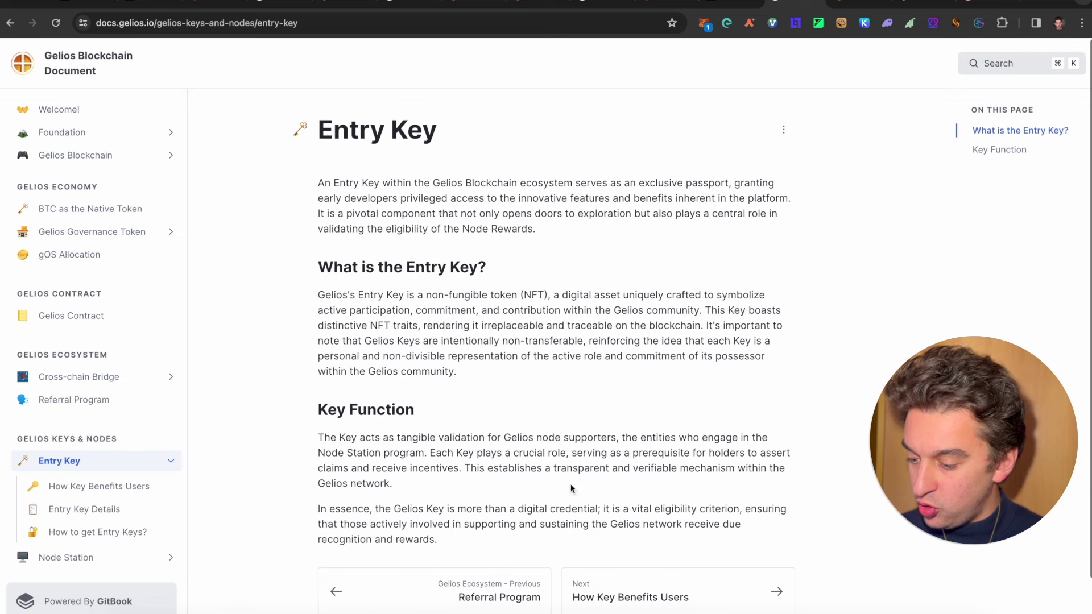
scroll(631, 512, "down", 1)
left_click(635, 575)
scroll(635, 576, "down", 1)
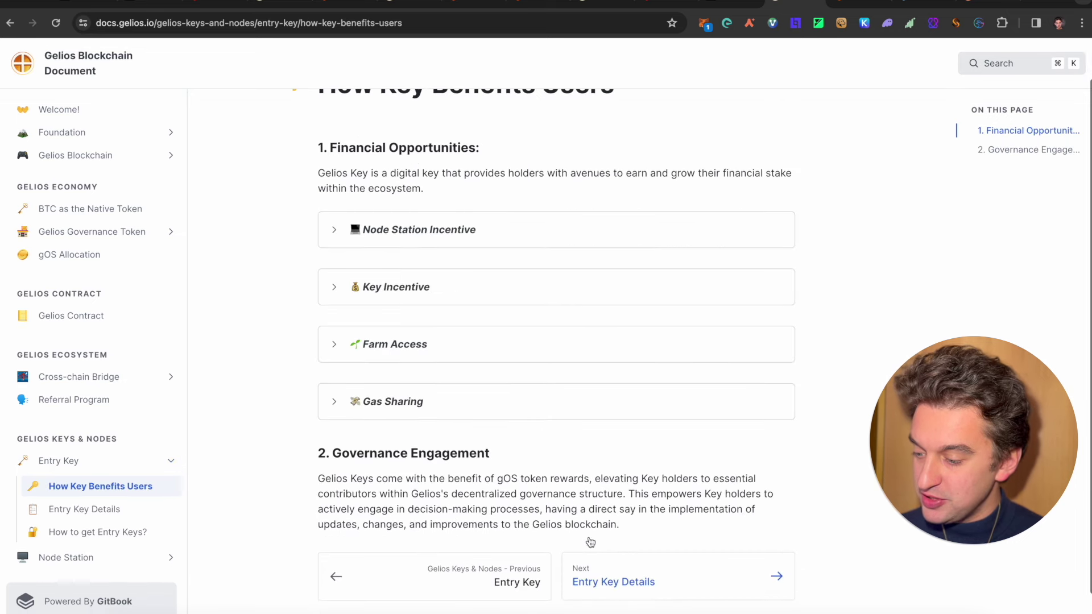
left_click(330, 347)
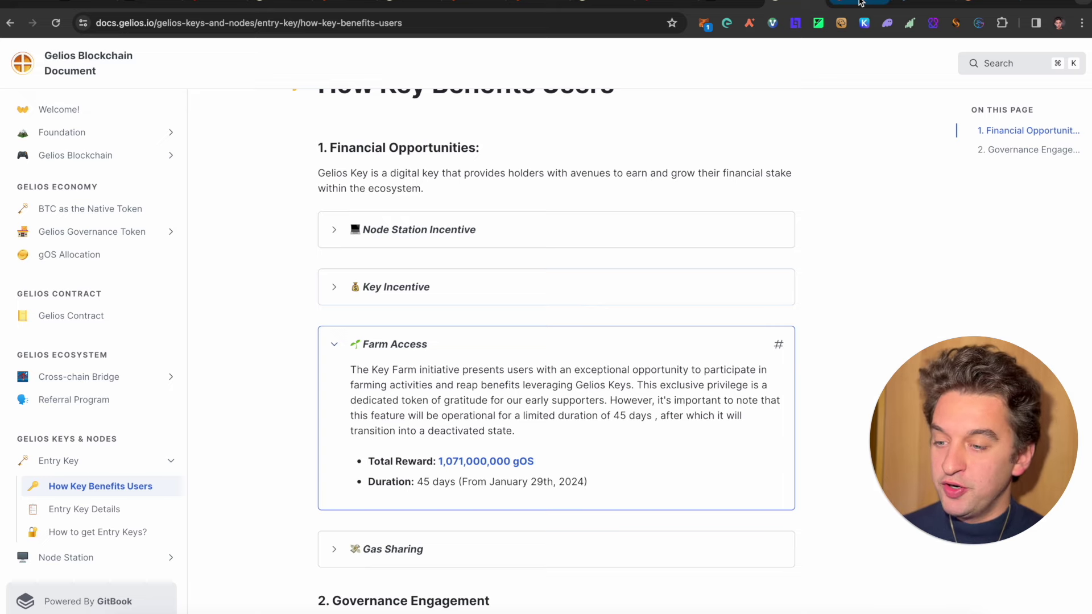
Confirm key #6458's Key Farm activation in MetaMask at a 0.00014902 ETH fee
left_click(860, 2)
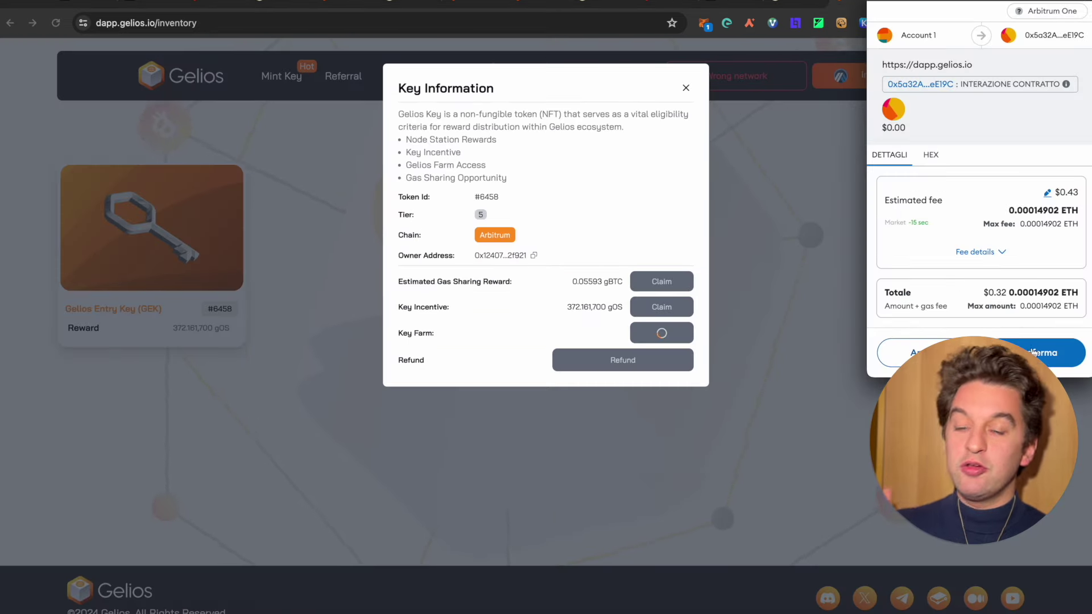
left_click(1032, 352)
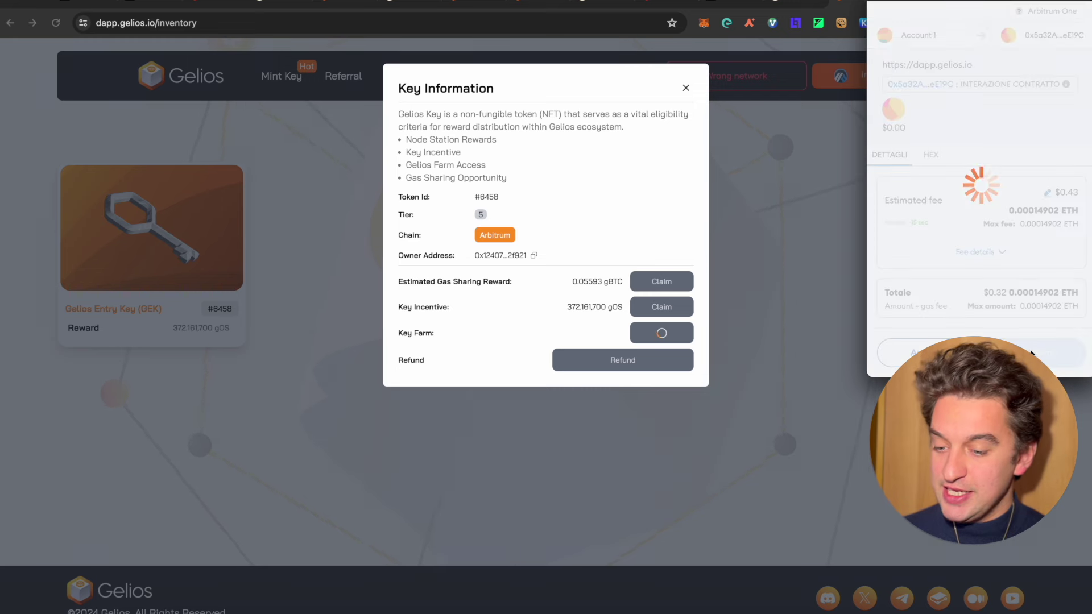